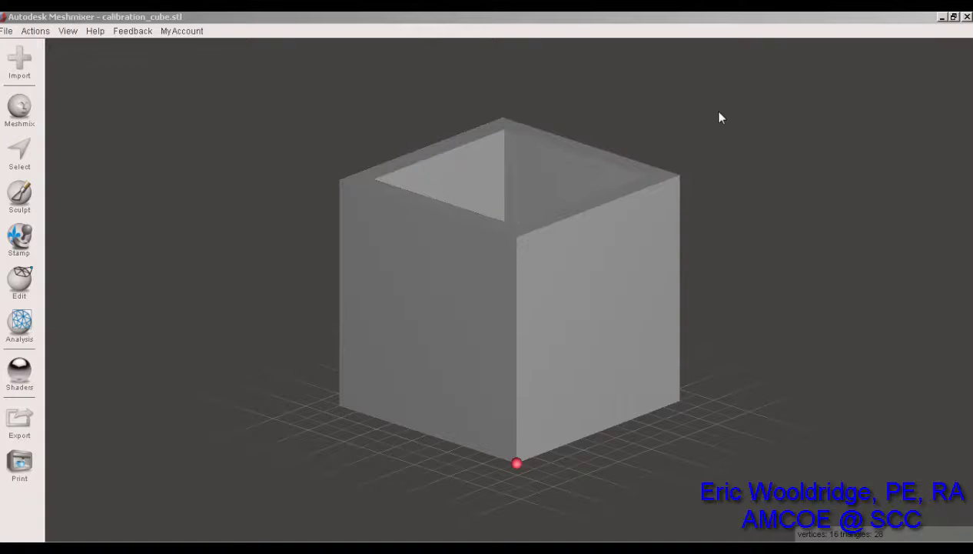
{"action": "mouse_move", "coordinate": [718, 155]}
{"action": "right_mouse_down"}
{"action": "mouse_move", "coordinate": [721, 269]}
{"action": "mouse_move", "coordinate": [713, 213]}
{"action": "mouse_move", "coordinate": [585, 248]}
{"action": "mouse_move", "coordinate": [667, 200]}
{"action": "mouse_move", "coordinate": [729, 148]}
{"action": "right_mouse_up"}
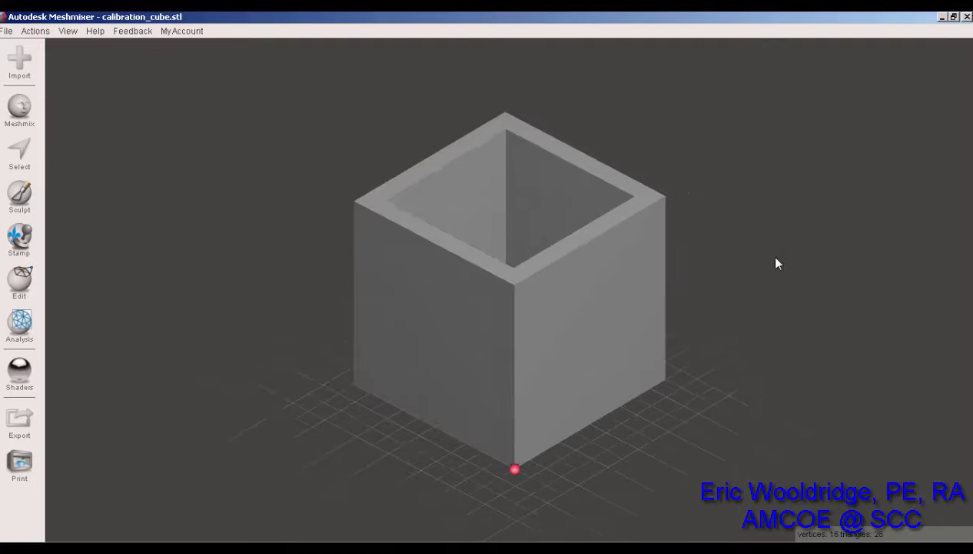
{"action": "right_click_drag", "start_coordinate": [777, 264], "coordinate": [613, 292]}
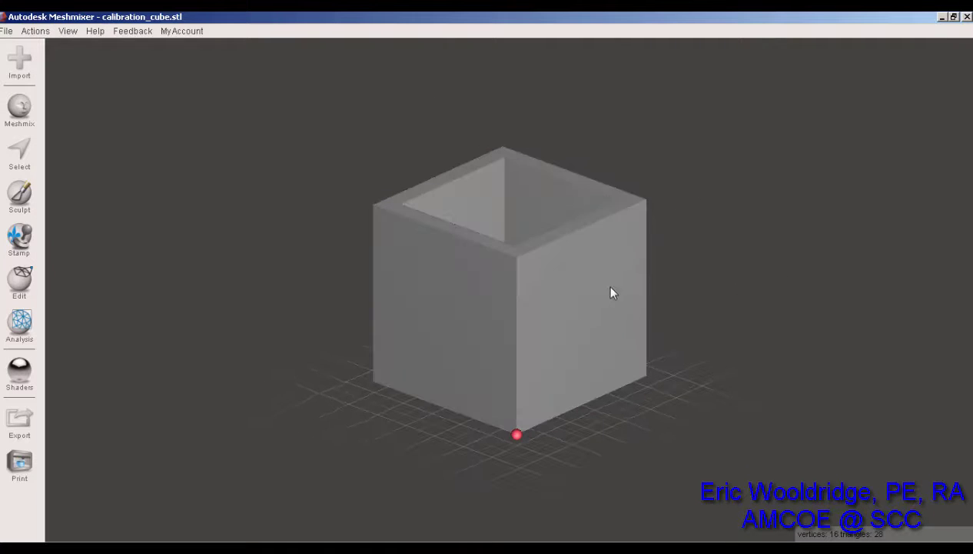
{"action": "right_click_drag", "start_coordinate": [745, 304], "coordinate": [658, 274]}
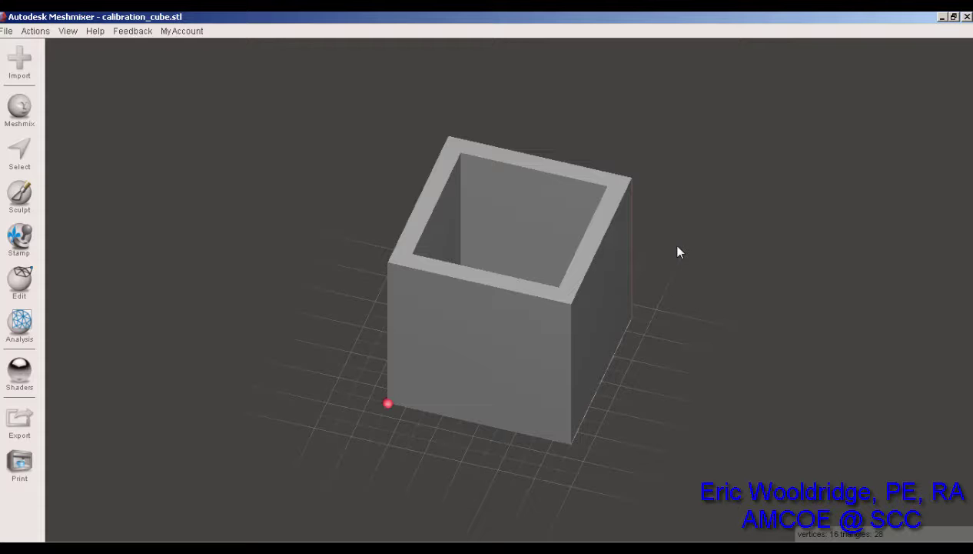
{"action": "right_click_drag", "start_coordinate": [678, 252], "coordinate": [674, 292]}
{"action": "middle_click_drag", "start_coordinate": [673, 292], "coordinate": [666, 259]}
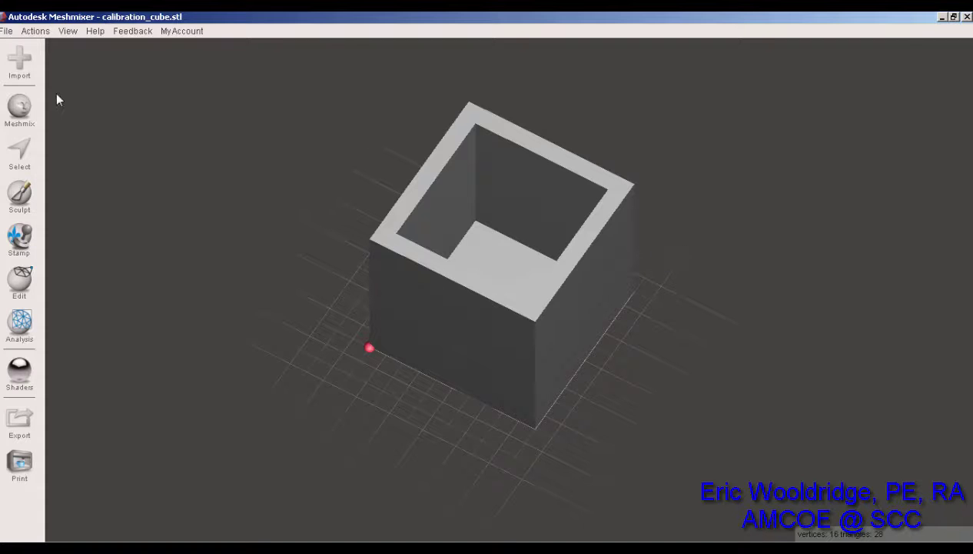
{"action": "left_click", "coordinate": [27, 112]}
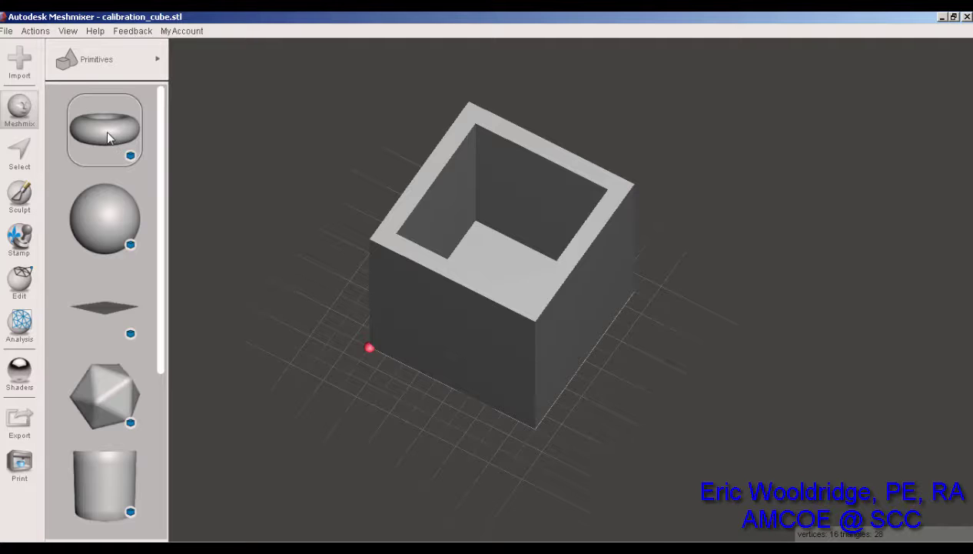
{"action": "left_click_drag", "start_coordinate": [108, 137], "coordinate": [291, 170]}
{"action": "left_click_drag", "start_coordinate": [352, 182], "coordinate": [116, 133]}
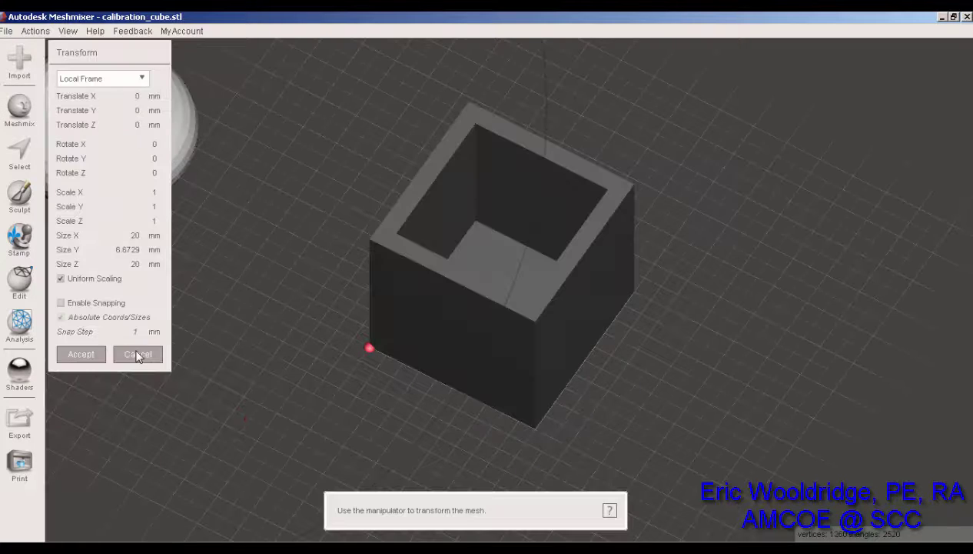
{"action": "left_click", "coordinate": [139, 354]}
{"action": "key", "text": "ctrl+z"}
{"action": "key", "text": "ctrl+z"}
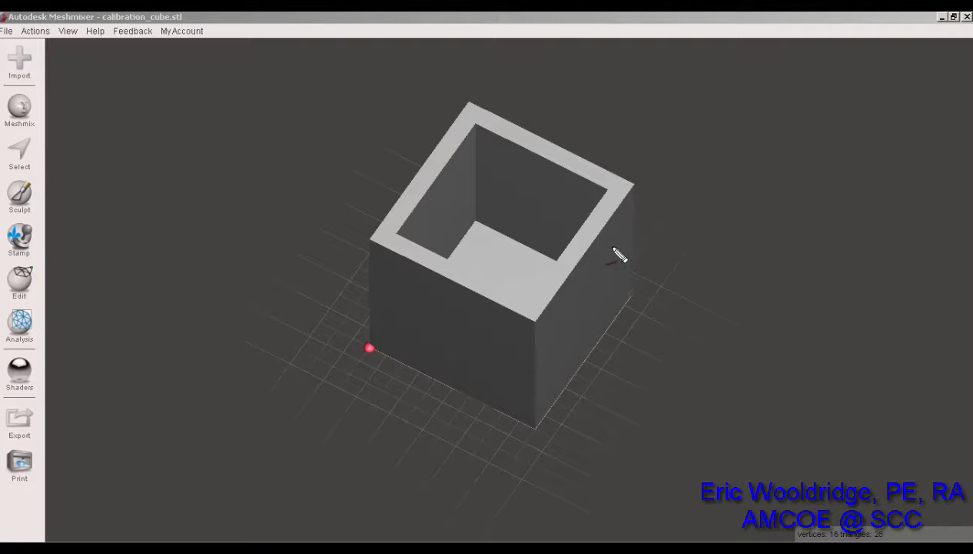
{"action": "mouse_move", "coordinate": [669, 389]}
{"action": "left_mouse_down"}
{"action": "mouse_move", "coordinate": [550, 376]}
{"action": "mouse_move", "coordinate": [646, 327]}
{"action": "mouse_move", "coordinate": [609, 283]}
{"action": "left_mouse_up"}
{"action": "left_click_drag", "start_coordinate": [554, 351], "coordinate": [549, 368]}
{"action": "left_click_drag", "start_coordinate": [604, 275], "coordinate": [615, 245]}
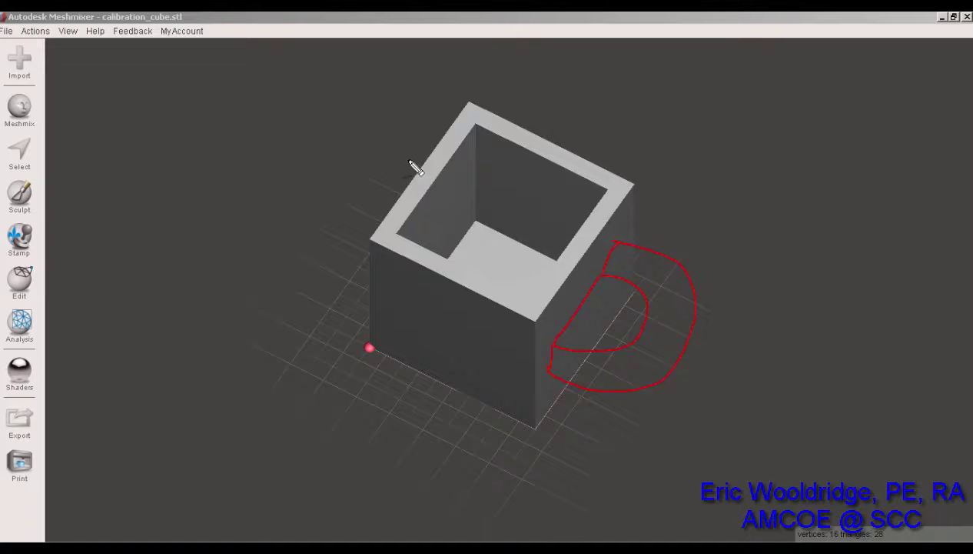
{"action": "mouse_move", "coordinate": [437, 136]}
{"action": "left_mouse_down"}
{"action": "mouse_move", "coordinate": [318, 231]}
{"action": "mouse_move", "coordinate": [366, 270]}
{"action": "left_mouse_up"}
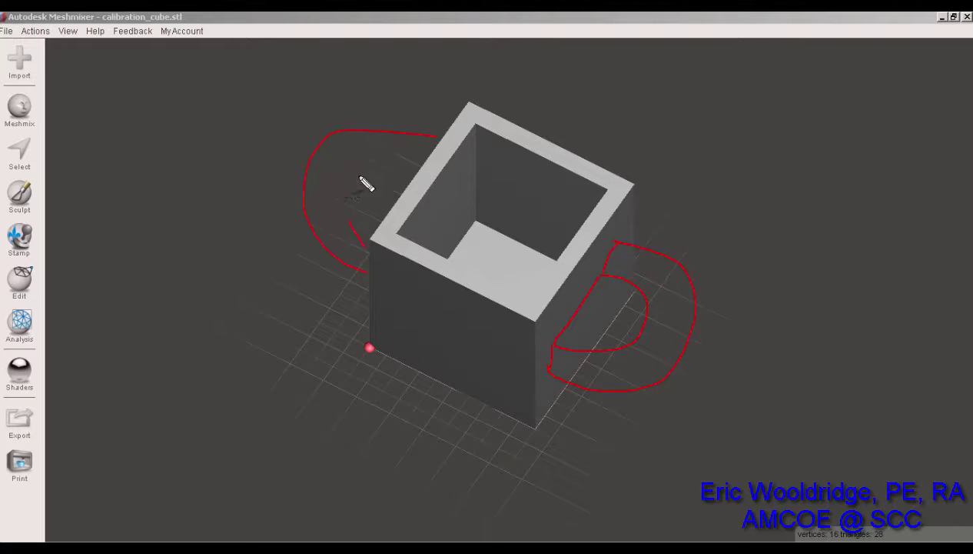
{"action": "mouse_move", "coordinate": [412, 181]}
{"action": "left_mouse_down"}
{"action": "mouse_move", "coordinate": [385, 179]}
{"action": "mouse_move", "coordinate": [358, 240]}
{"action": "left_mouse_up"}
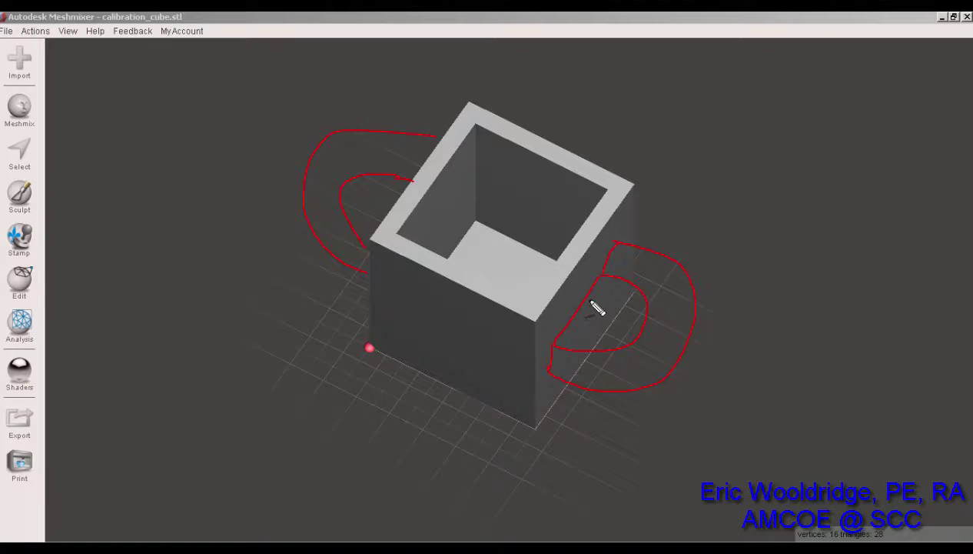
{"action": "left_click_drag", "start_coordinate": [603, 289], "coordinate": [557, 336]}
{"action": "mouse_move", "coordinate": [392, 300]}
{"action": "left_mouse_down"}
{"action": "mouse_move", "coordinate": [385, 431]}
{"action": "mouse_move", "coordinate": [504, 344]}
{"action": "mouse_move", "coordinate": [397, 382]}
{"action": "mouse_move", "coordinate": [391, 307]}
{"action": "left_mouse_up"}
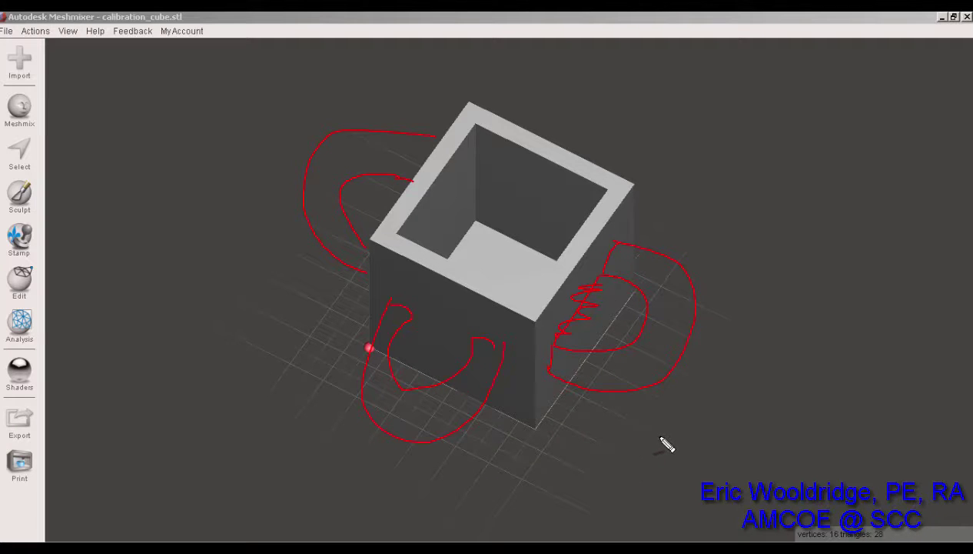
{"action": "left_click", "coordinate": [25, 112]}
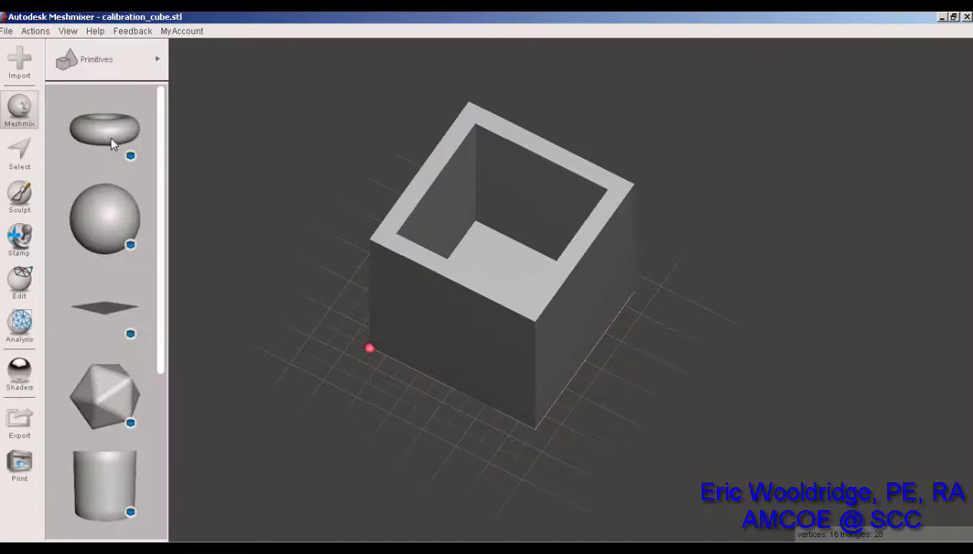
{"action": "left_click_drag", "start_coordinate": [110, 136], "coordinate": [470, 329]}
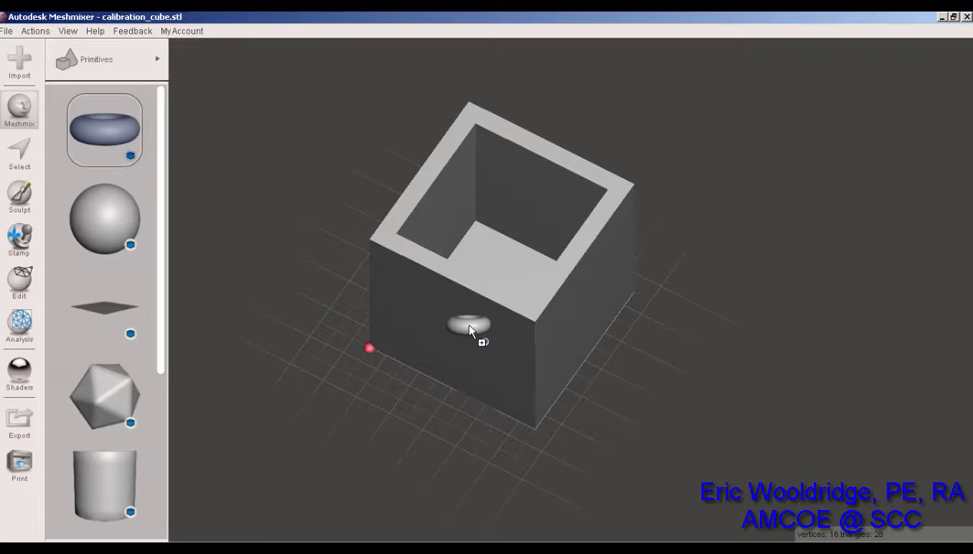
{"action": "left_click_drag", "start_coordinate": [470, 330], "coordinate": [569, 324]}
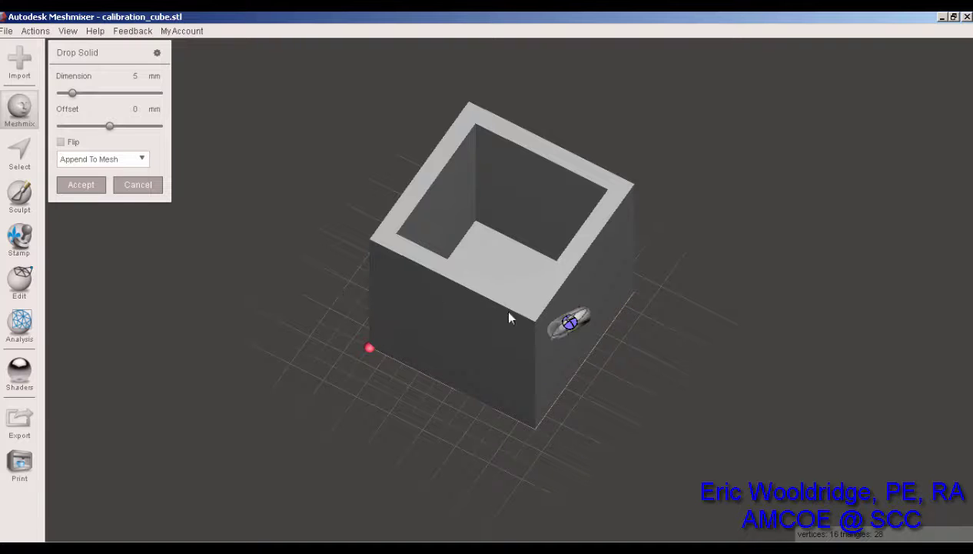
{"action": "left_click", "coordinate": [139, 185]}
- Add a torus primitive as a separate object in the empty space beside the cube, scaled uniformly to 1.11
{"action": "left_click", "coordinate": [21, 109]}
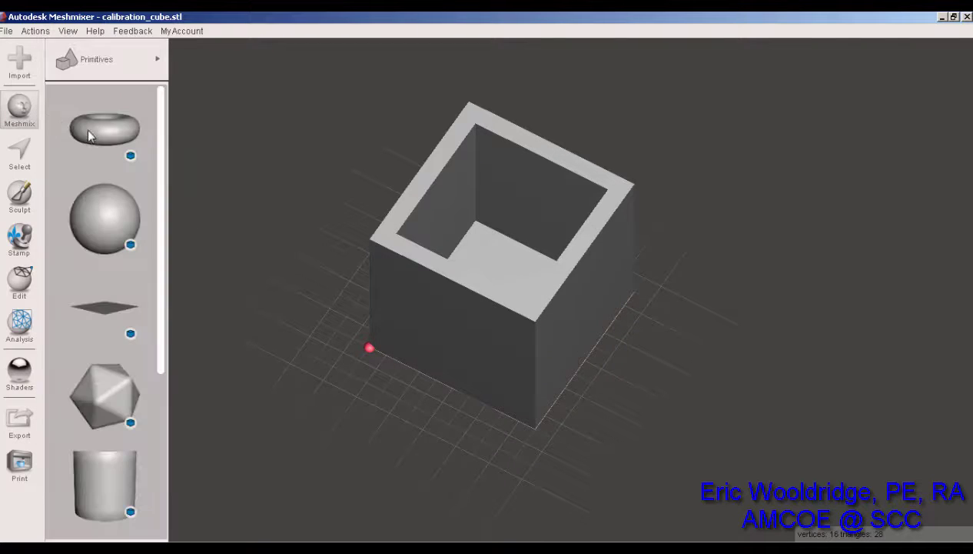
{"action": "left_click_drag", "start_coordinate": [104, 127], "coordinate": [877, 243]}
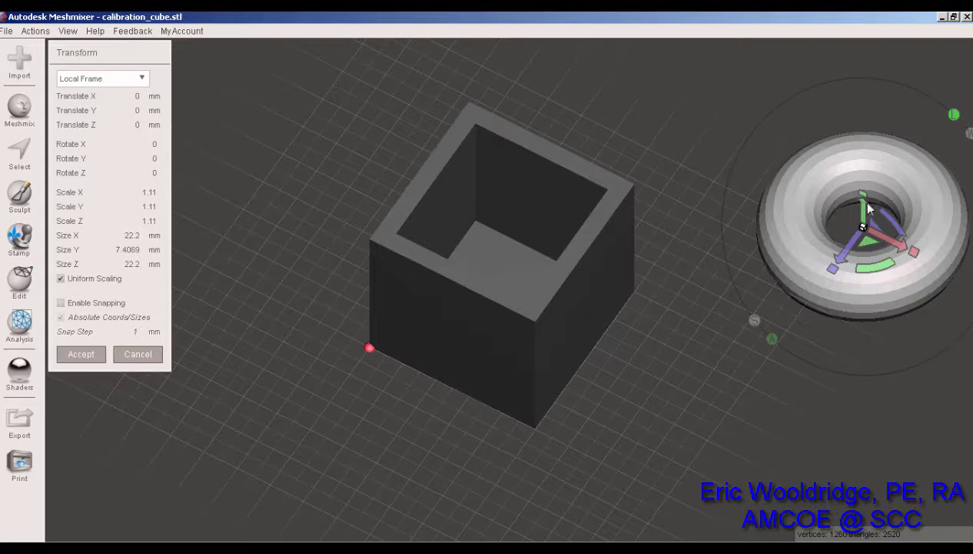
{"action": "right_click_drag", "start_coordinate": [731, 321], "coordinate": [688, 316]}
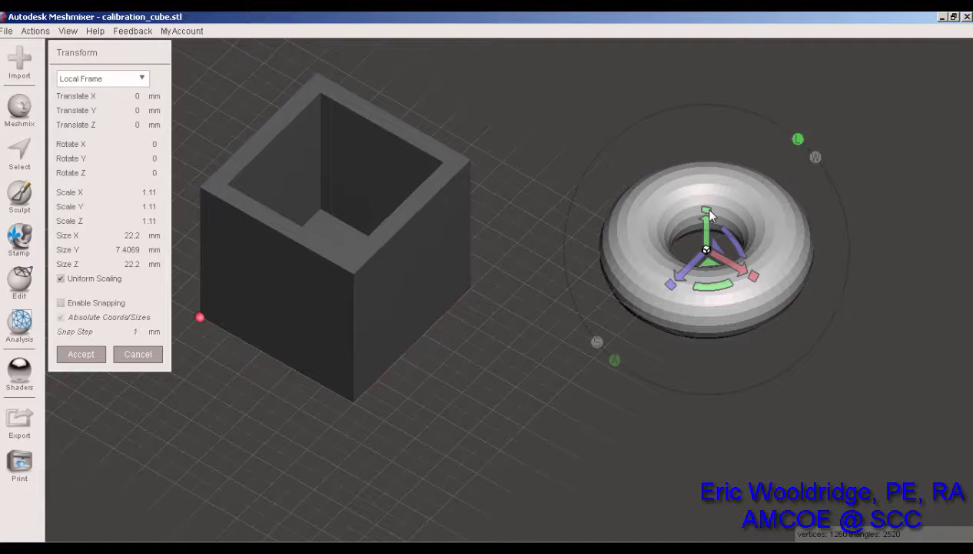
{"action": "scroll", "coordinate": [701, 207], "scroll_direction": "down", "scroll_amount": 3}
{"action": "scroll", "coordinate": [678, 231], "scroll_direction": "up", "scroll_amount": 4}
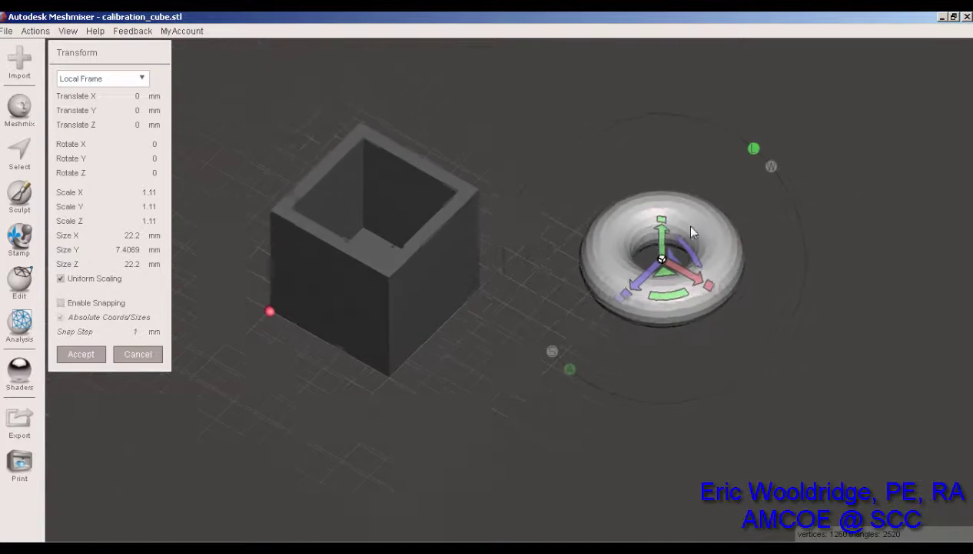
- Flatten the torus to about 4.56 mm in Y and stretch it to about 29.8 mm in X and 23.1 mm in Z
{"action": "left_click_drag", "start_coordinate": [767, 202], "coordinate": [761, 227]}
{"action": "right_click_drag", "start_coordinate": [722, 336], "coordinate": [755, 272]}
{"action": "left_click_drag", "start_coordinate": [799, 268], "coordinate": [845, 282]}
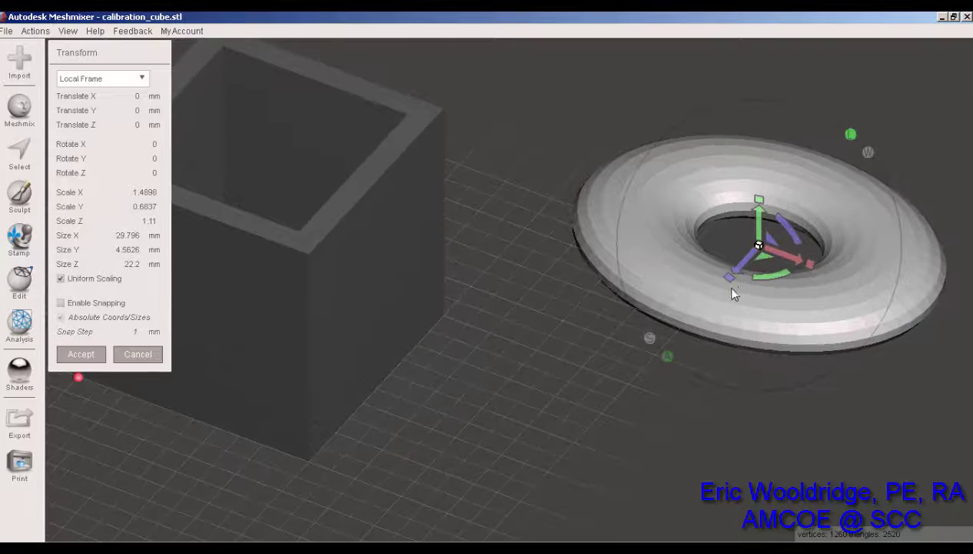
{"action": "left_click_drag", "start_coordinate": [732, 278], "coordinate": [725, 283]}
- Move the torus into the cube's side wall at about X -17.10, Y 5.07, Z 29.01 mm, and shrink it to about 24.9 by 19.4 mm
{"action": "right_click_drag", "start_coordinate": [615, 341], "coordinate": [680, 306]}
{"action": "scroll", "coordinate": [681, 305], "scroll_direction": "down", "scroll_amount": 1}
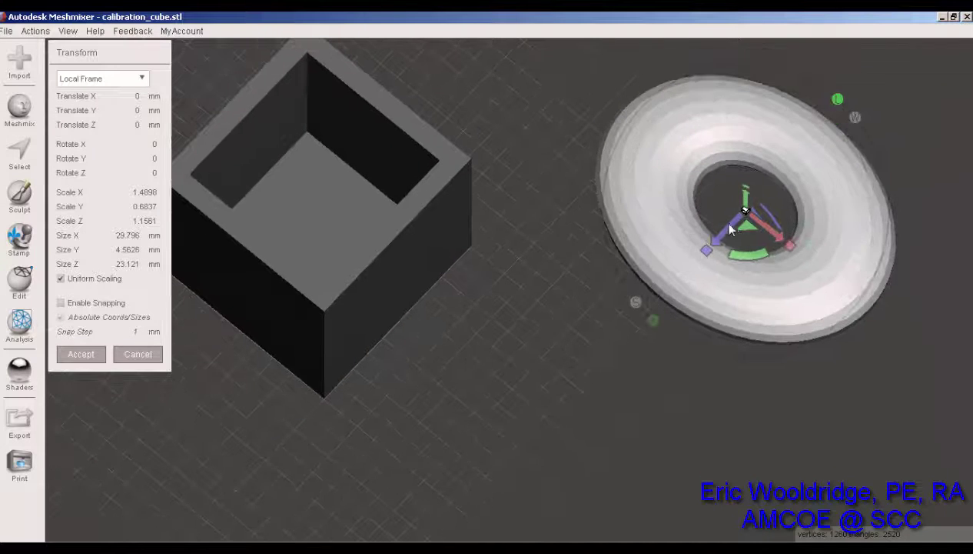
{"action": "left_click_drag", "start_coordinate": [727, 229], "coordinate": [399, 272]}
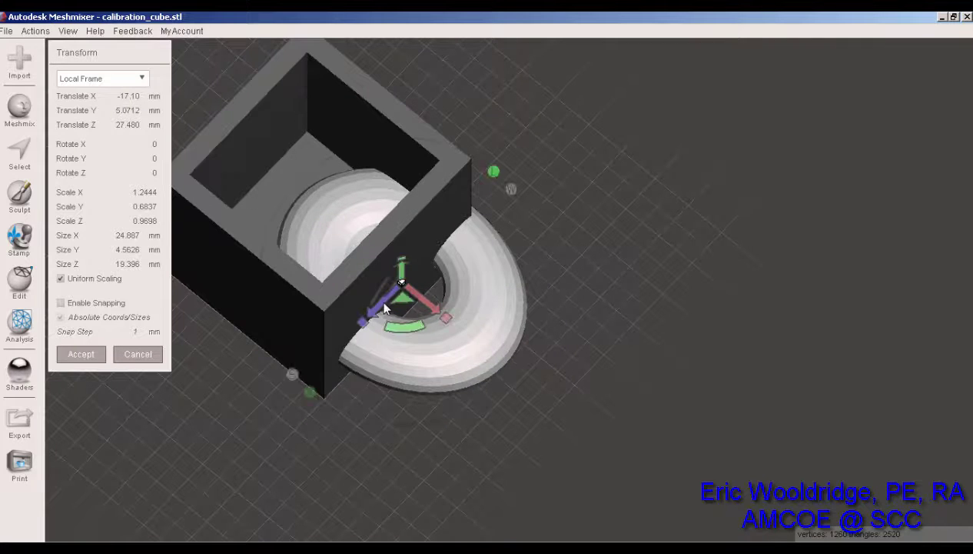
{"action": "left_click_drag", "start_coordinate": [380, 304], "coordinate": [367, 316]}
- Raise the torus to about 9.69 mm in Y, narrow it to about 18.68 mm in X, and shift it to about 29.08 mm in Z
{"action": "right_click_drag", "start_coordinate": [444, 367], "coordinate": [500, 372]}
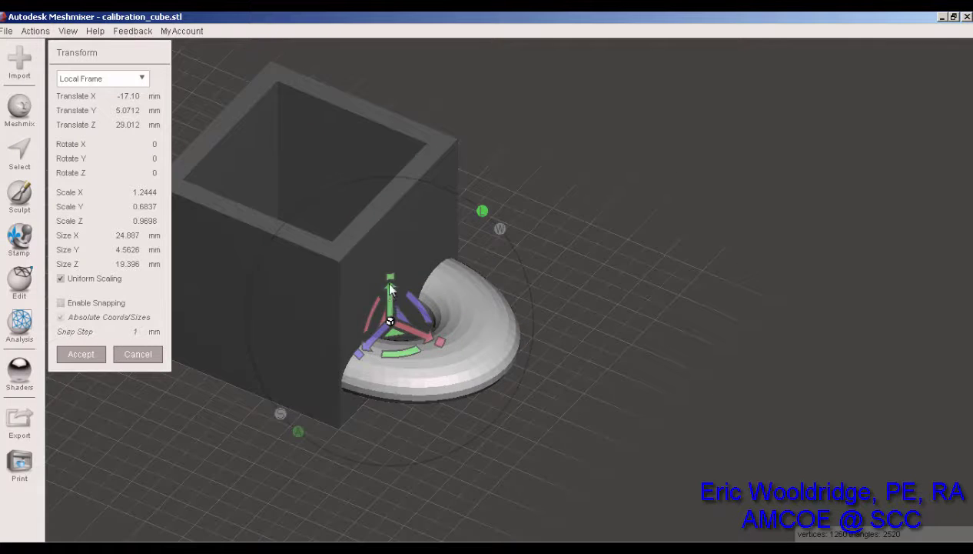
{"action": "left_click_drag", "start_coordinate": [390, 306], "coordinate": [391, 258]}
{"action": "right_click_drag", "start_coordinate": [576, 391], "coordinate": [569, 437]}
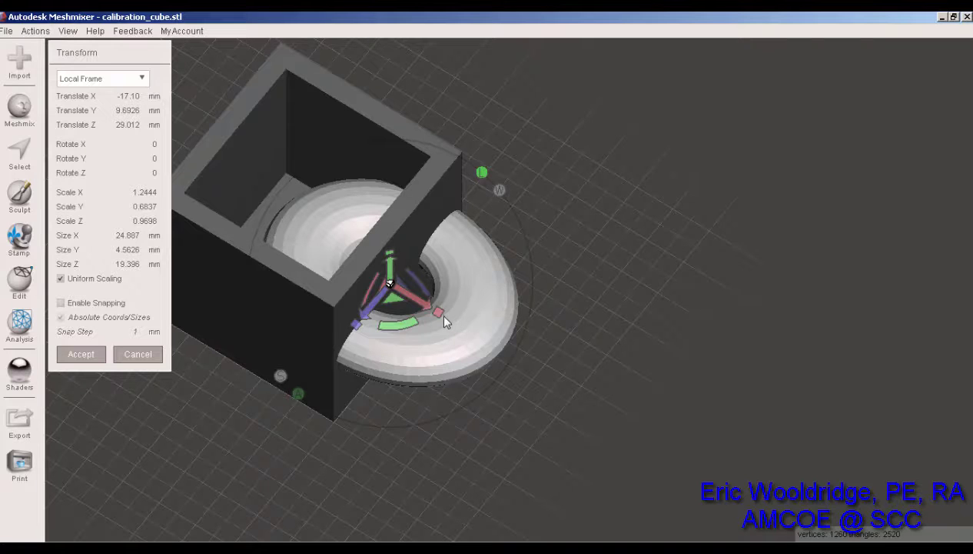
{"action": "left_click_drag", "start_coordinate": [440, 320], "coordinate": [423, 308]}
{"action": "right_click_drag", "start_coordinate": [523, 388], "coordinate": [409, 219]}
{"action": "left_click_drag", "start_coordinate": [408, 216], "coordinate": [435, 276]}
- Lower the torus slightly to about 9.48 mm in Y and accept the transform
{"action": "right_click_drag", "start_coordinate": [471, 358], "coordinate": [495, 391]}
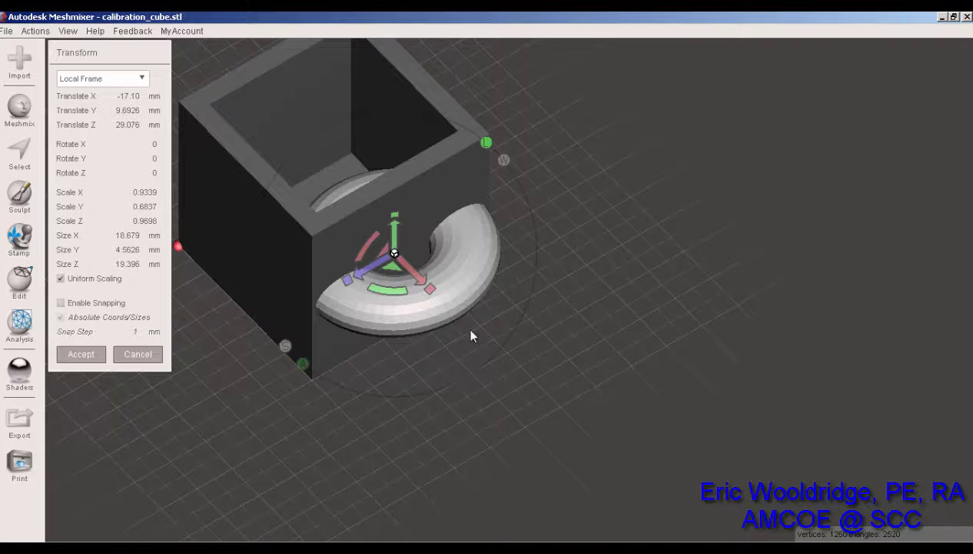
{"action": "right_click_drag", "start_coordinate": [472, 350], "coordinate": [536, 329]}
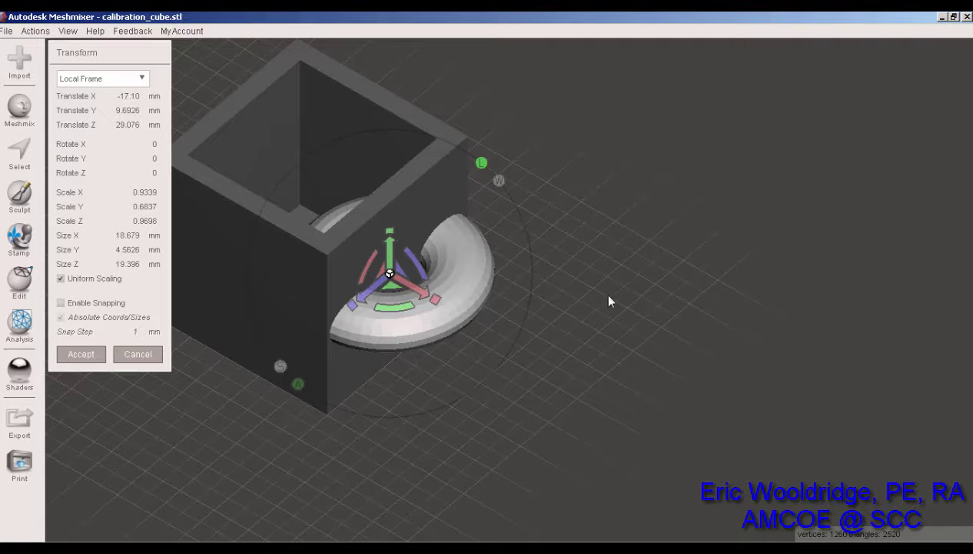
{"action": "right_click_drag", "start_coordinate": [410, 275], "coordinate": [388, 219]}
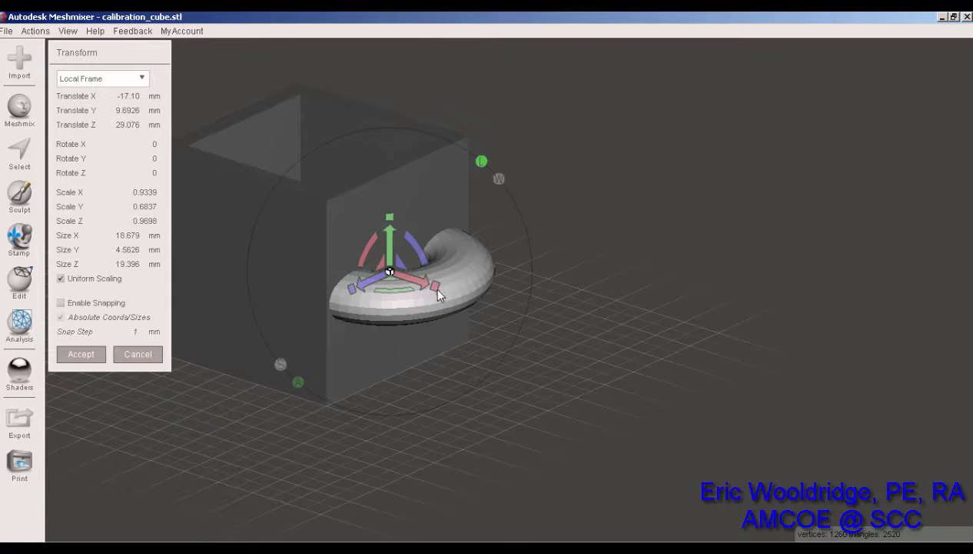
{"action": "left_click_drag", "start_coordinate": [389, 225], "coordinate": [452, 219]}
{"action": "right_click_drag", "start_coordinate": [495, 397], "coordinate": [506, 419]}
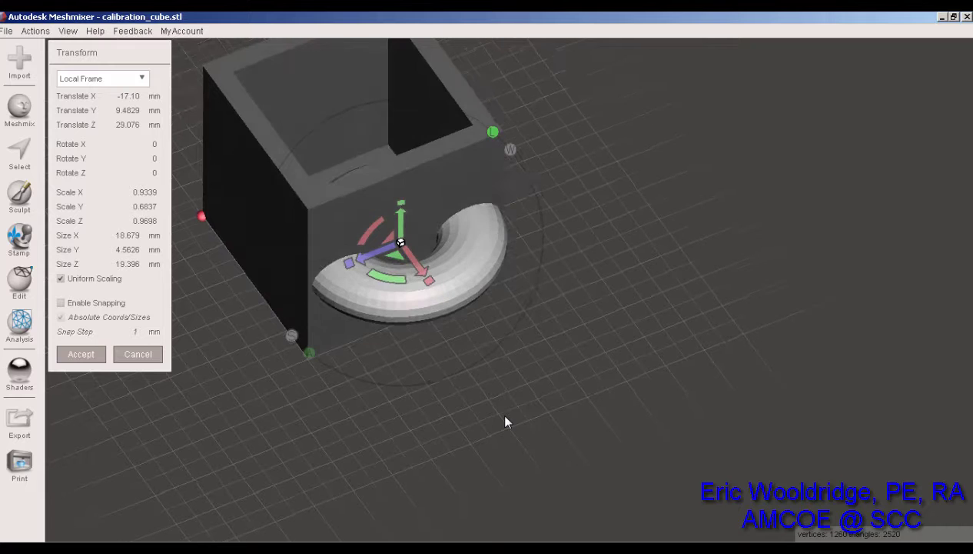
{"action": "left_click", "coordinate": [92, 356]}
- Show the Object Browser and hide calibration_cube.stl so that only the torus is displayed
{"action": "right_click_drag", "start_coordinate": [493, 430], "coordinate": [343, 229]}
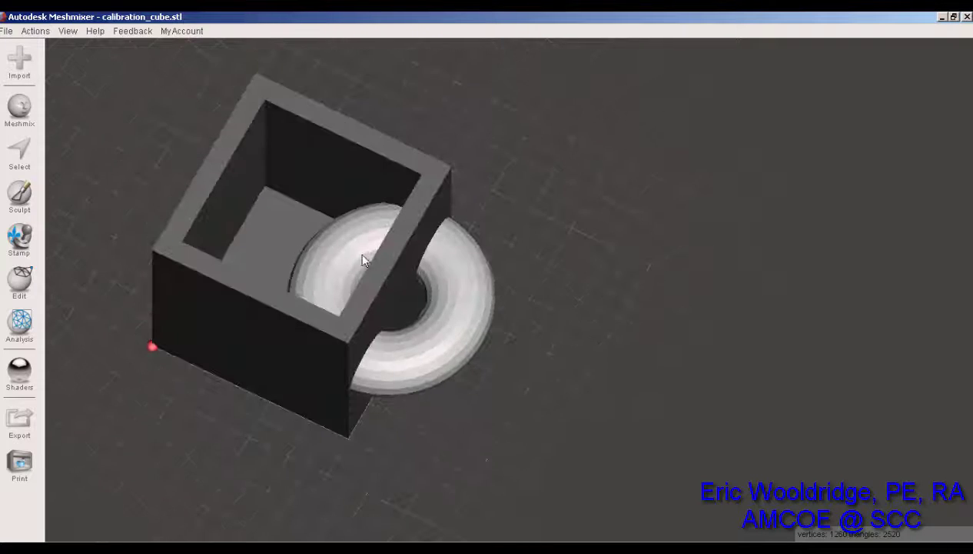
{"action": "right_click_drag", "start_coordinate": [605, 213], "coordinate": [658, 269]}
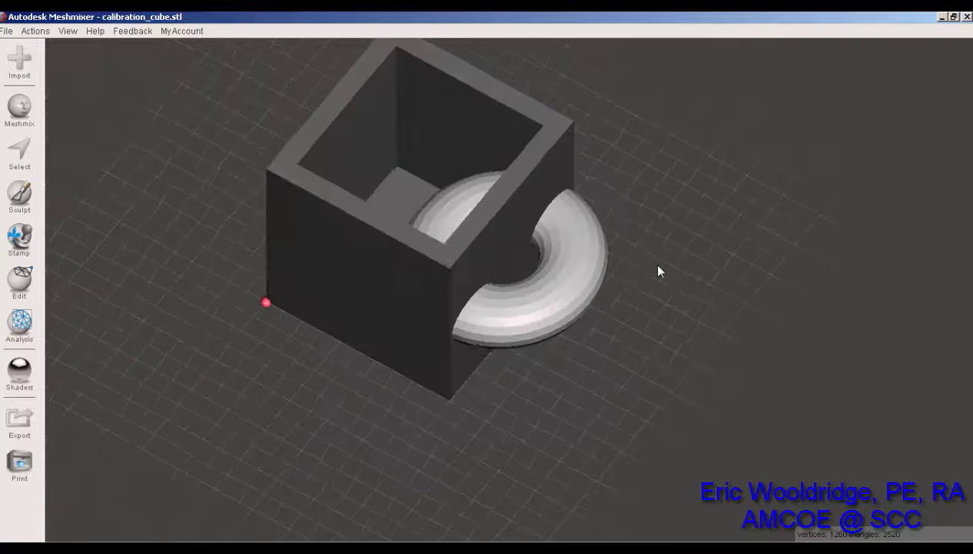
{"action": "left_click", "coordinate": [67, 32]}
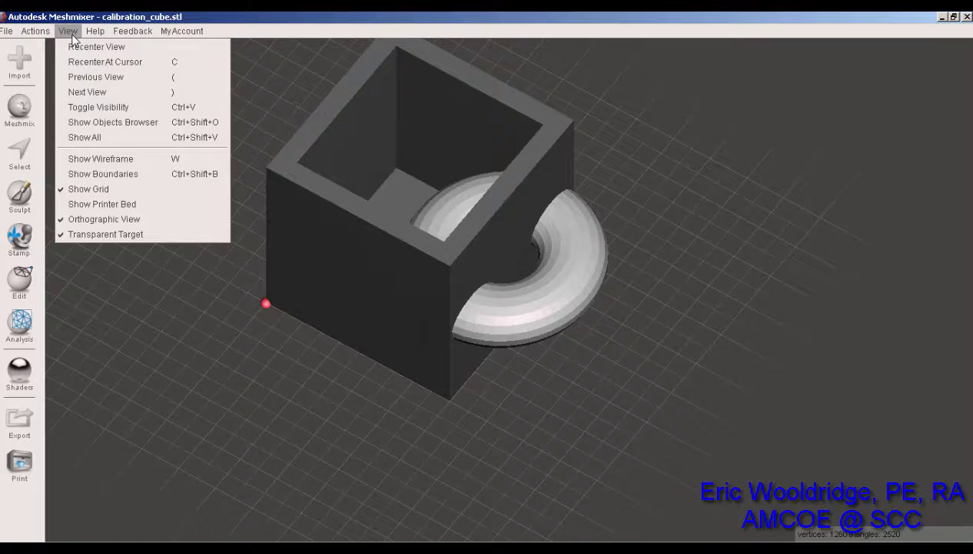
{"action": "left_click", "coordinate": [108, 122]}
{"action": "left_click_drag", "start_coordinate": [469, 308], "coordinate": [852, 90]}
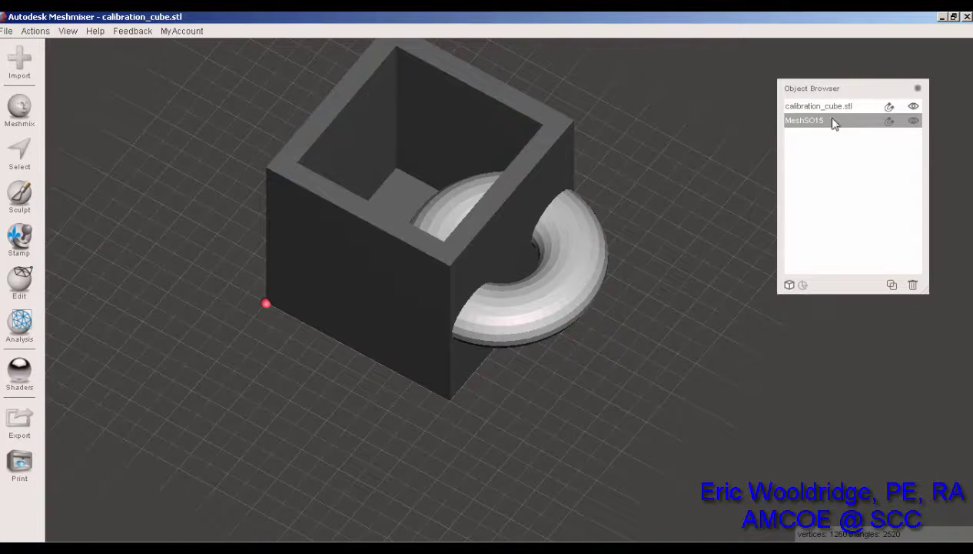
{"action": "left_click", "coordinate": [915, 108]}
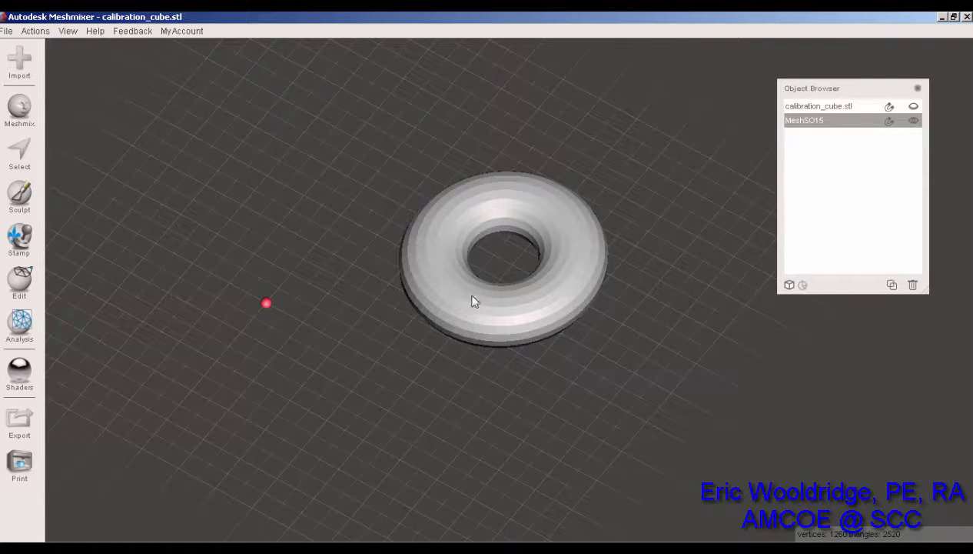
- Start a Plane Cut on the torus, stand the cutting plane upright across the ring, and shift it slightly off centre
{"action": "left_click", "coordinate": [23, 284]}
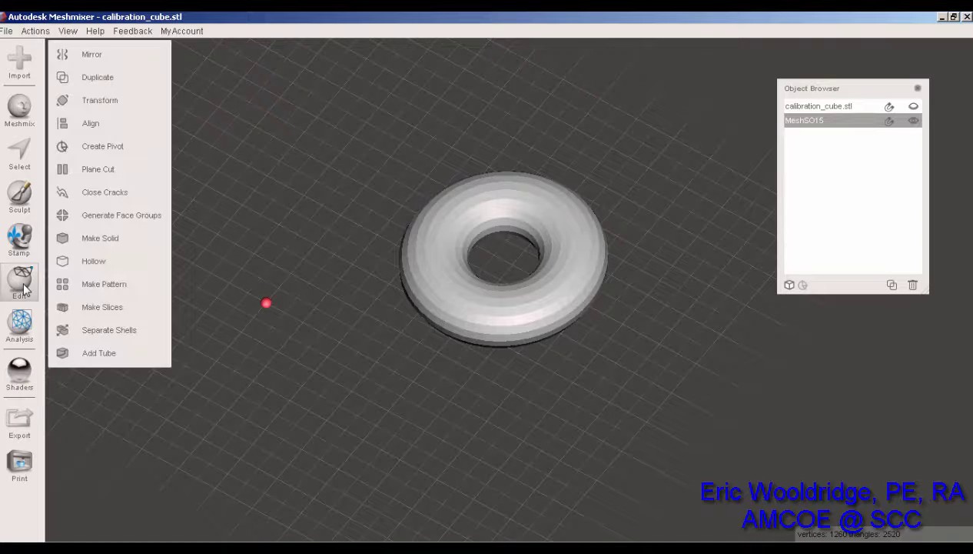
{"action": "left_click", "coordinate": [99, 170]}
{"action": "right_click_drag", "start_coordinate": [602, 289], "coordinate": [602, 260]}
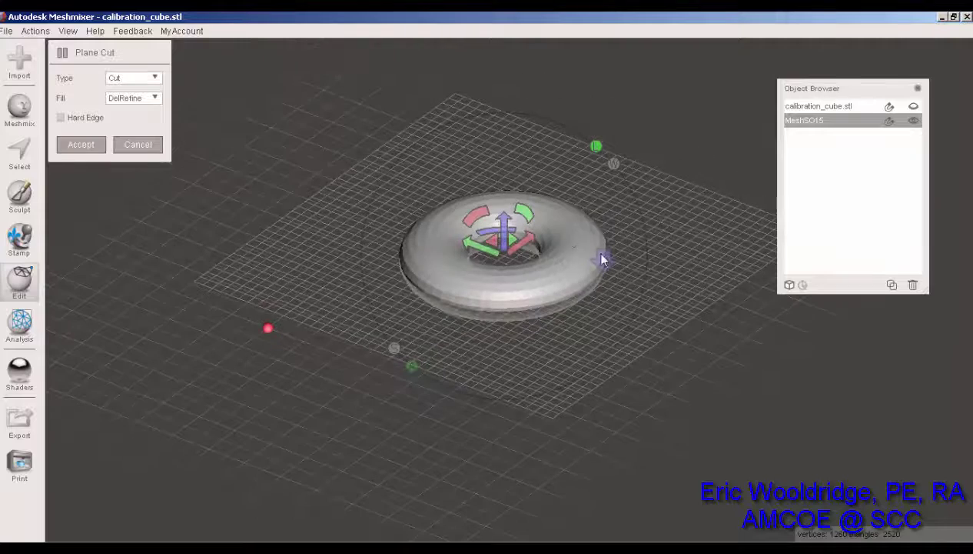
{"action": "left_click_drag", "start_coordinate": [525, 217], "coordinate": [524, 189]}
{"action": "left_click_drag", "start_coordinate": [481, 216], "coordinate": [417, 271]}
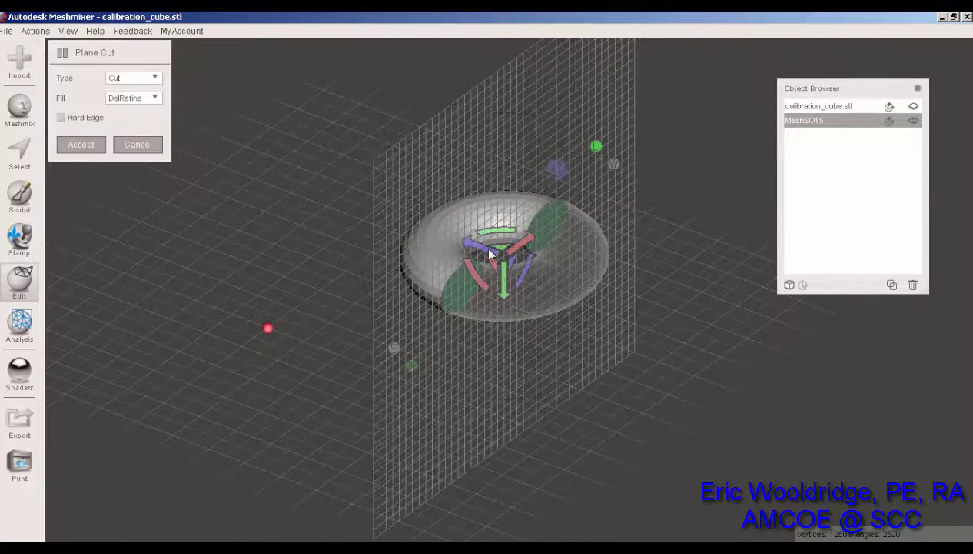
{"action": "mouse_move", "coordinate": [490, 253]}
{"action": "left_mouse_down"}
{"action": "mouse_move", "coordinate": [462, 243]}
{"action": "mouse_move", "coordinate": [480, 245]}
{"action": "left_mouse_up"}
- Flip the cut direction to keep the half of the torus that lies outside the cube and accept the cut
{"action": "right_click_drag", "start_coordinate": [508, 355], "coordinate": [526, 363]}
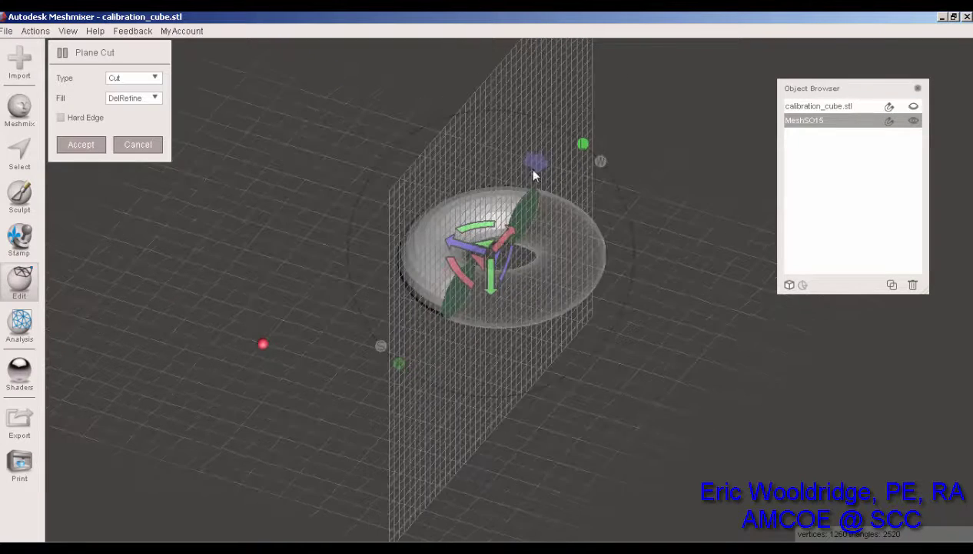
{"action": "left_click", "coordinate": [539, 161]}
{"action": "right_click_drag", "start_coordinate": [529, 185], "coordinate": [557, 210]}
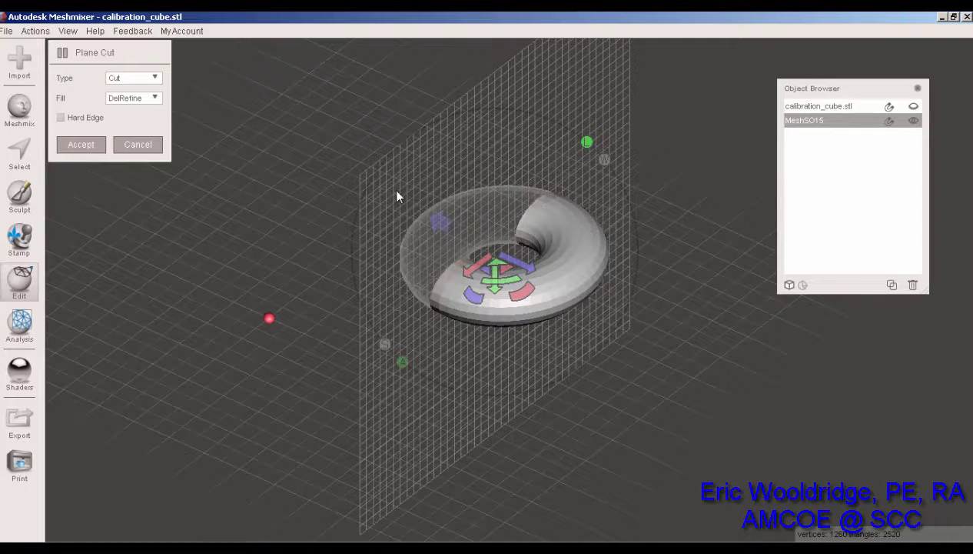
{"action": "left_click", "coordinate": [80, 150]}
- Show calibration_cube.stl again and move the half-torus handle outward by about 1.53 mm in X
{"action": "left_click", "coordinate": [914, 107]}
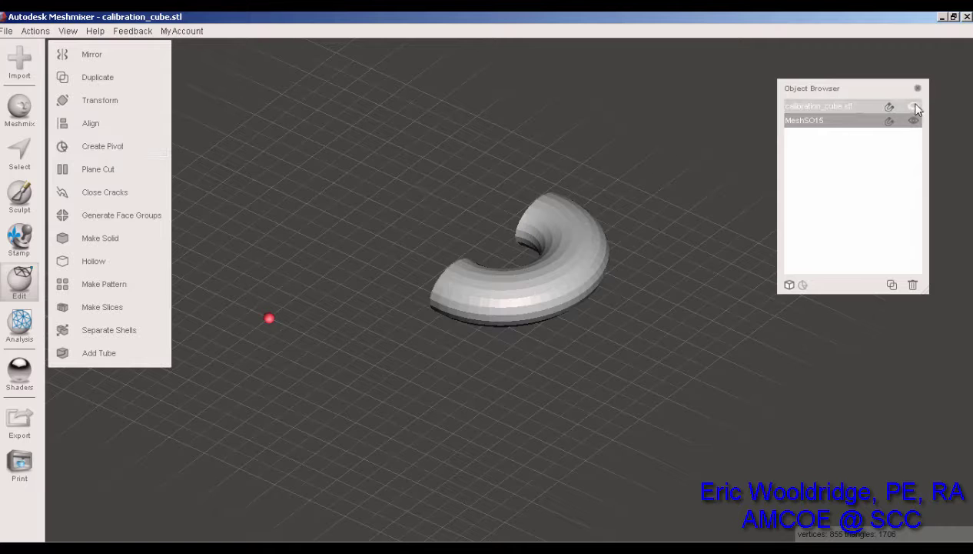
{"action": "left_click", "coordinate": [914, 107]}
{"action": "right_click_drag", "start_coordinate": [667, 143], "coordinate": [787, 185]}
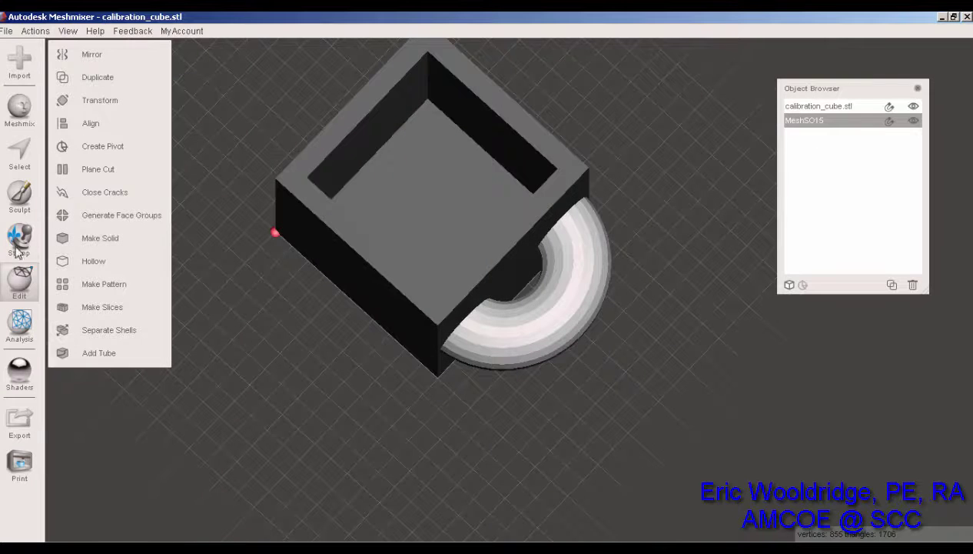
{"action": "left_click", "coordinate": [141, 111]}
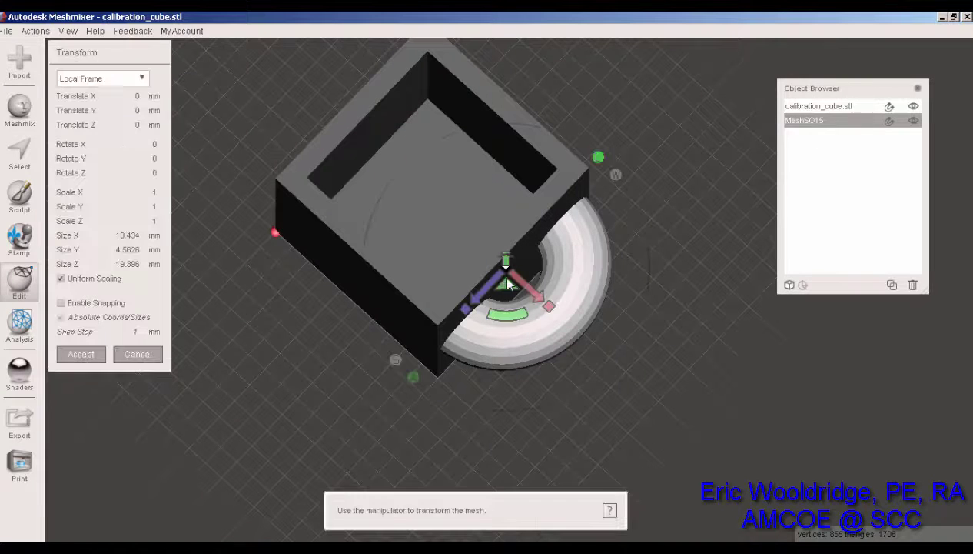
{"action": "mouse_move", "coordinate": [530, 293]}
{"action": "left_mouse_down"}
{"action": "mouse_move", "coordinate": [516, 281]}
{"action": "mouse_move", "coordinate": [540, 304]}
{"action": "left_mouse_up"}
{"action": "left_click", "coordinate": [81, 353]}
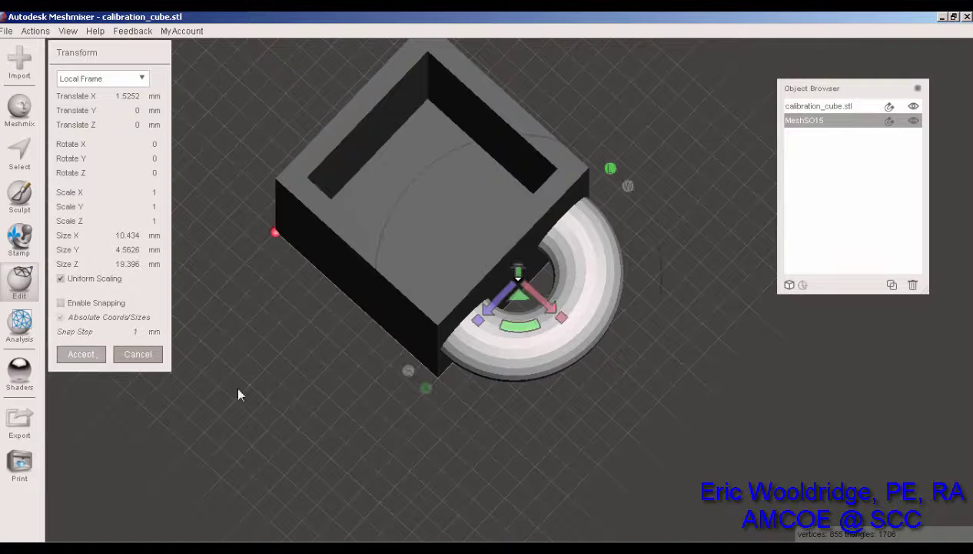
{"action": "right_click_drag", "start_coordinate": [417, 356], "coordinate": [432, 400]}
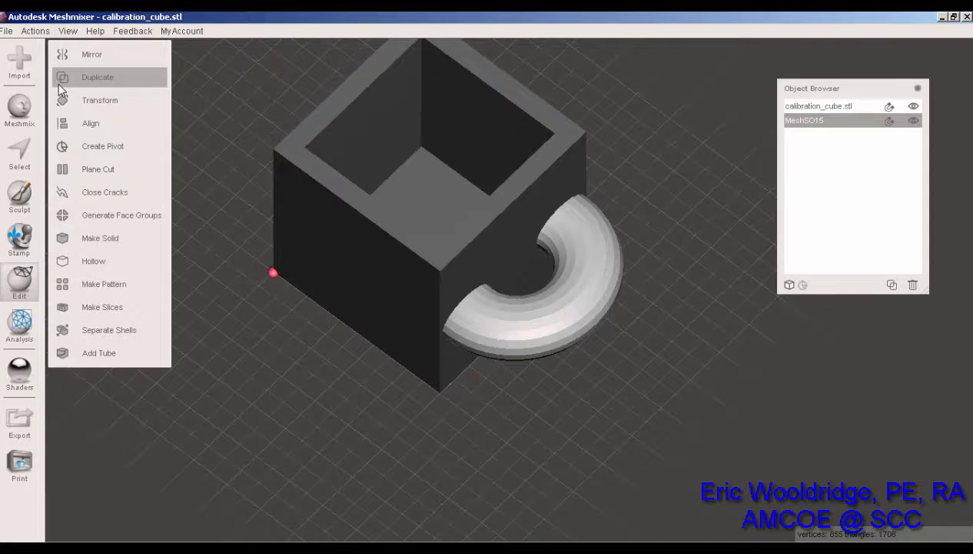
- Add a second torus primitive, 20 mm across, beside the cube on the side opposite the handle and accept its placement
{"action": "left_click", "coordinate": [23, 111]}
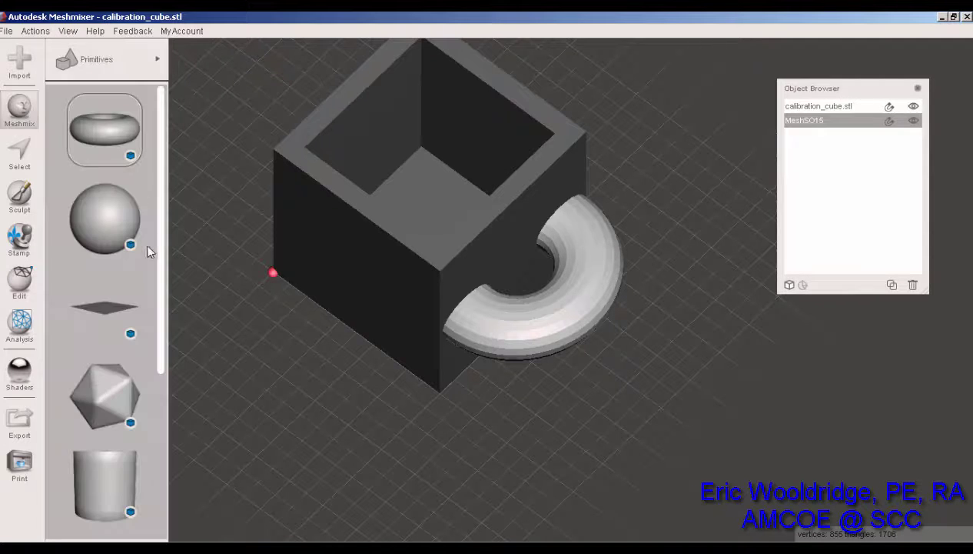
{"action": "scroll", "coordinate": [110, 408], "scroll_direction": "down", "scroll_amount": 3}
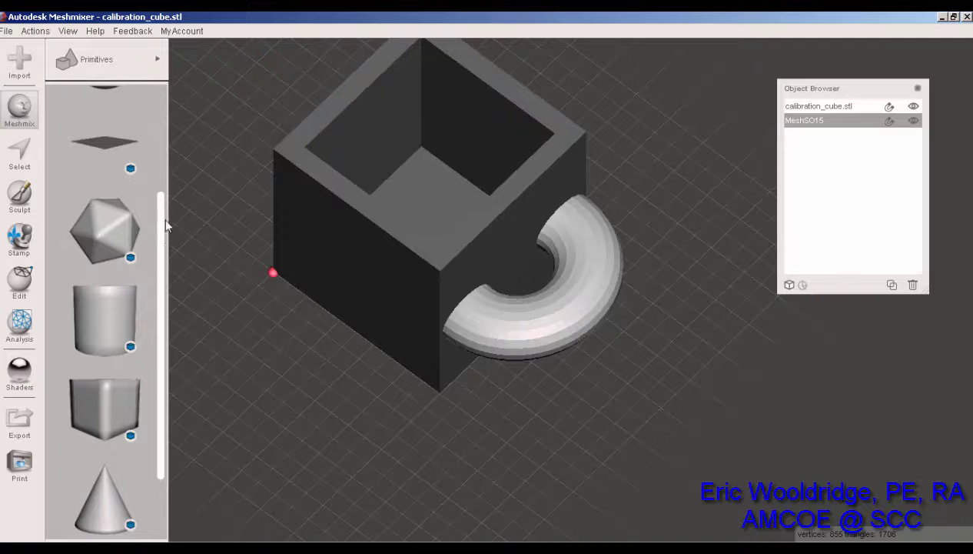
{"action": "scroll", "coordinate": [162, 169], "scroll_direction": "up", "scroll_amount": 3}
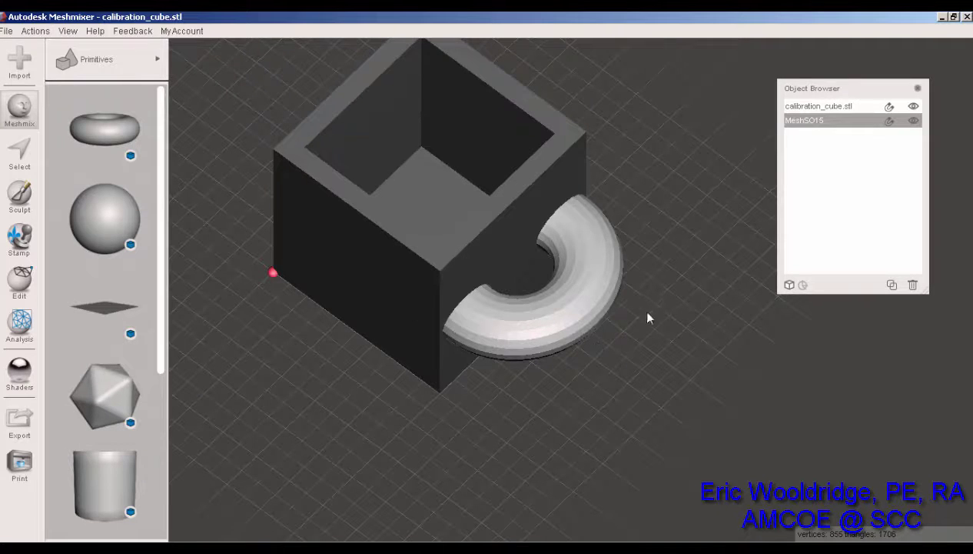
{"action": "right_click_drag", "start_coordinate": [521, 434], "coordinate": [462, 411]}
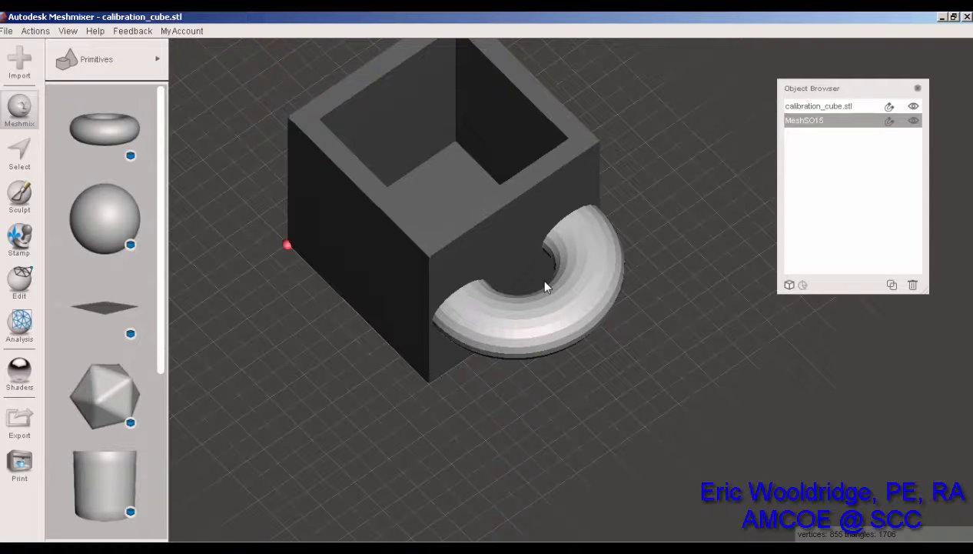
{"action": "right_click_drag", "start_coordinate": [277, 301], "coordinate": [261, 250]}
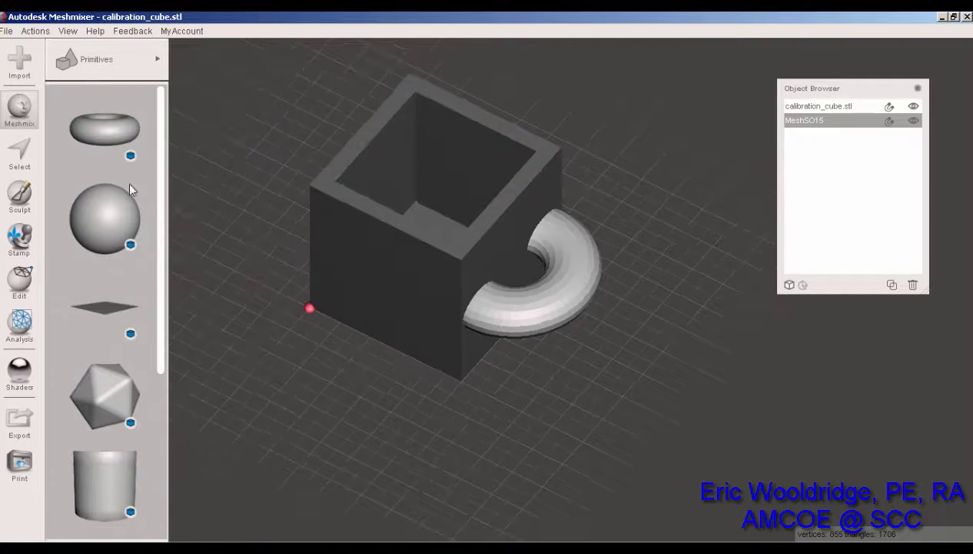
{"action": "left_click_drag", "start_coordinate": [113, 125], "coordinate": [221, 285]}
{"action": "right_click_drag", "start_coordinate": [363, 385], "coordinate": [330, 385]}
{"action": "left_click_drag", "start_coordinate": [243, 321], "coordinate": [715, 360]}
{"action": "right_click_drag", "start_coordinate": [715, 360], "coordinate": [627, 376]}
{"action": "left_click_drag", "start_coordinate": [644, 456], "coordinate": [254, 323]}
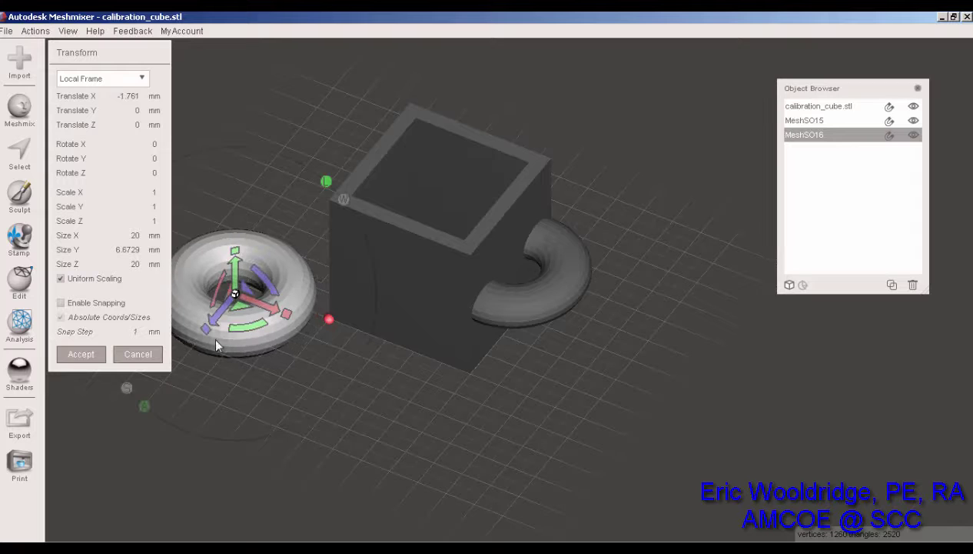
{"action": "left_click", "coordinate": [81, 355]}
- Hide the first handle MeshSO15 and calibration_cube.stl so that only the second torus is displayed
{"action": "right_click_drag", "start_coordinate": [305, 398], "coordinate": [300, 431]}
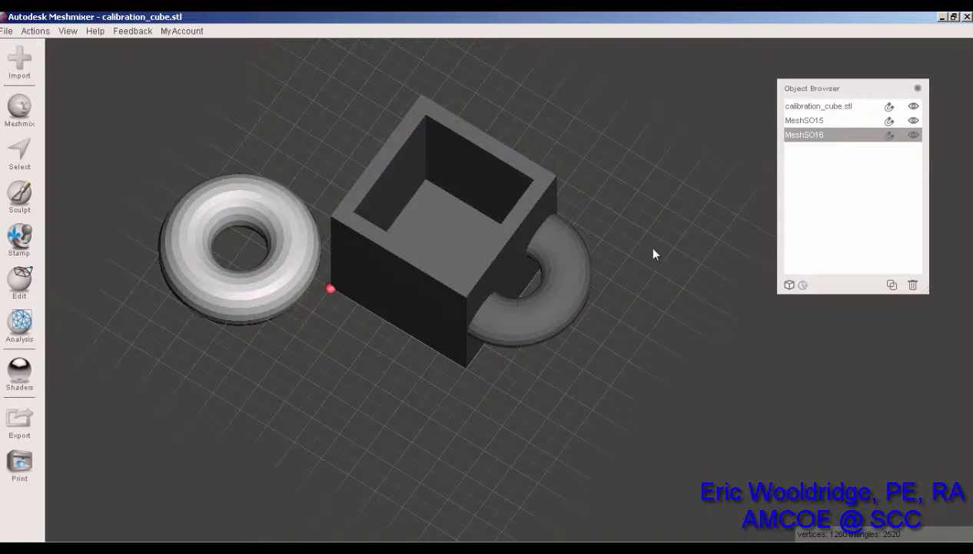
{"action": "left_click", "coordinate": [914, 121]}
{"action": "left_click", "coordinate": [913, 135]}
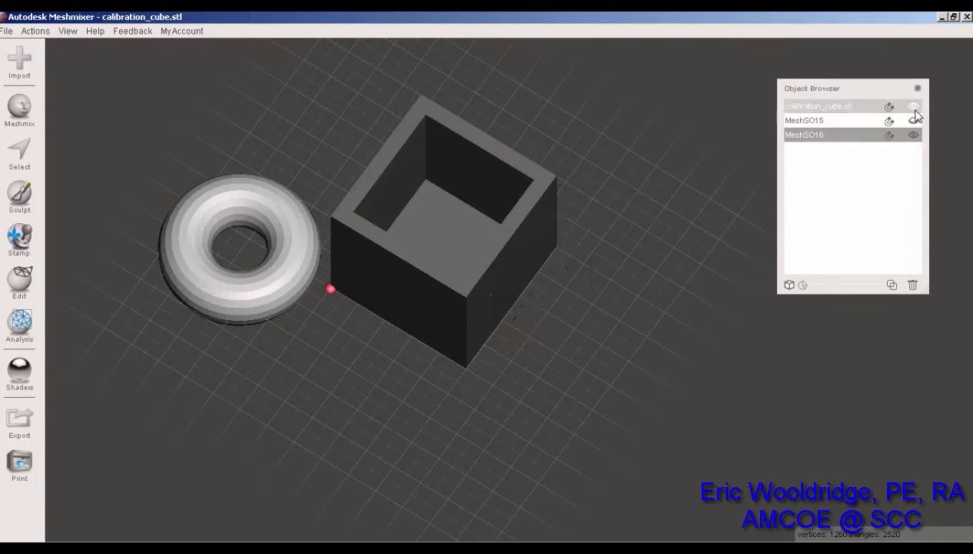
{"action": "left_click", "coordinate": [913, 106]}
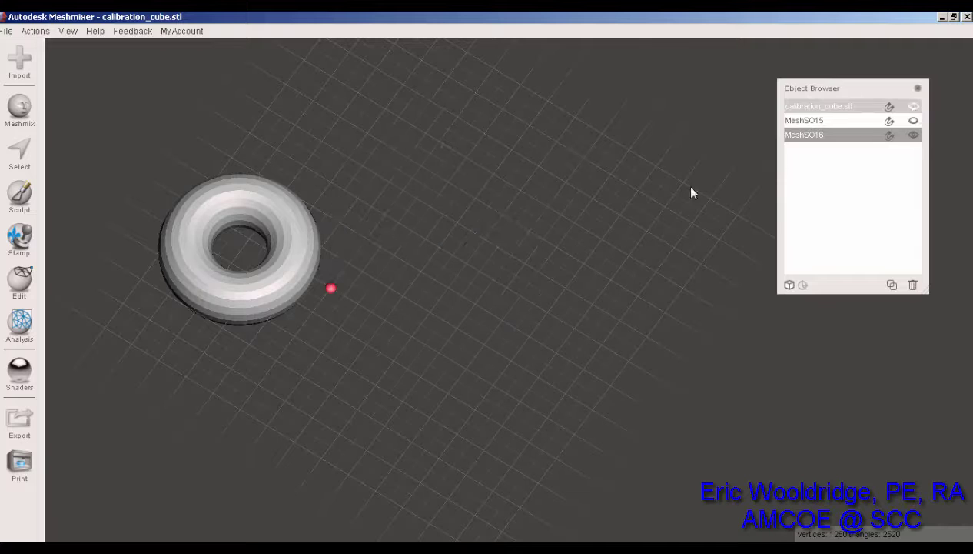
- Start a Plane Cut on the second torus and turn the cutting plane slightly about the vertical axis
{"action": "left_click", "coordinate": [20, 287]}
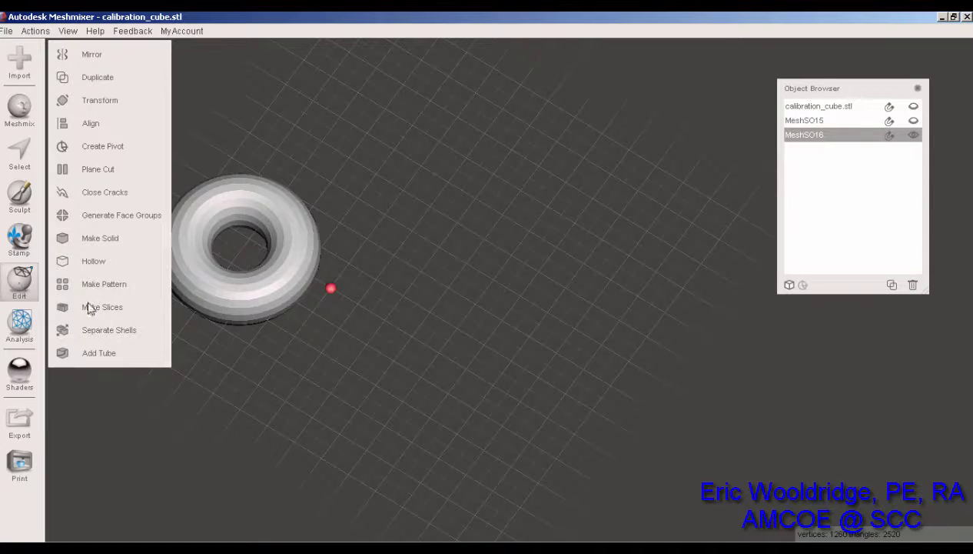
{"action": "left_click", "coordinate": [107, 167]}
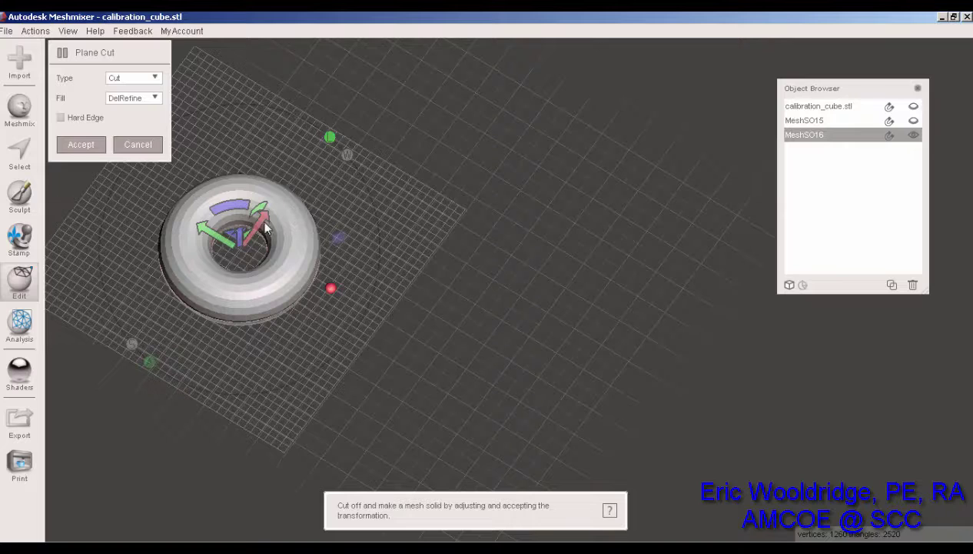
{"action": "left_click_drag", "start_coordinate": [222, 206], "coordinate": [250, 204]}
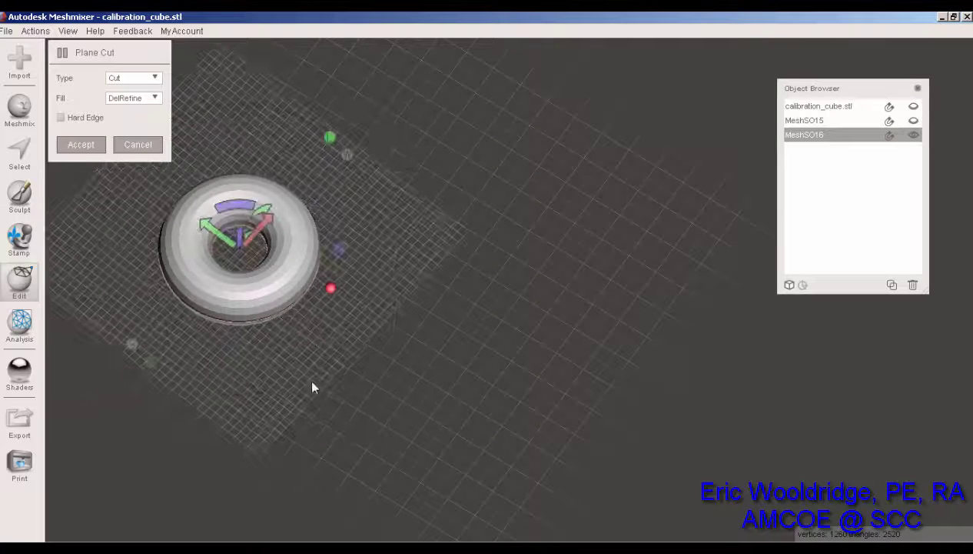
- Stand the cutting plane upright through the second torus's centre and accept the cut, keeping the half facing away from the cube
{"action": "right_click_drag", "start_coordinate": [312, 382], "coordinate": [260, 275]}
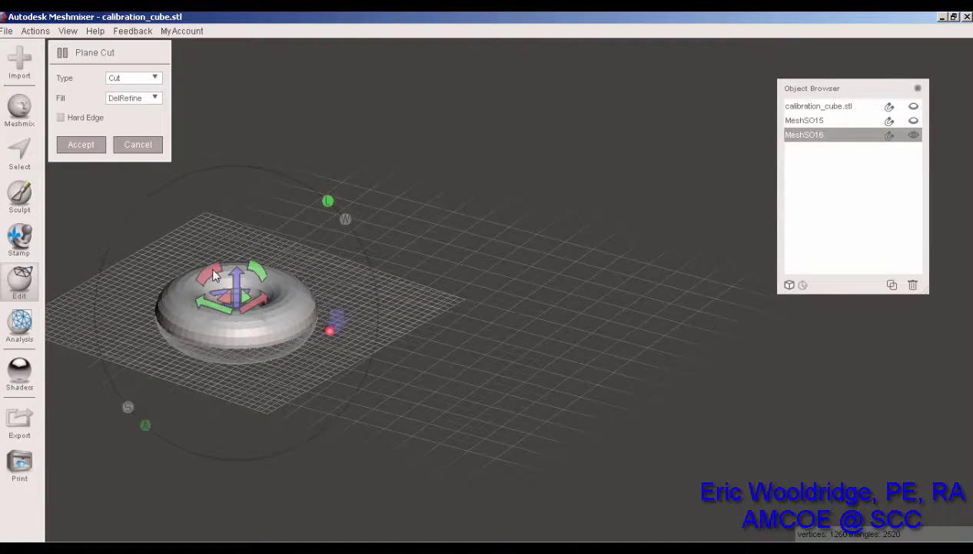
{"action": "left_click_drag", "start_coordinate": [215, 272], "coordinate": [185, 308]}
{"action": "key", "text": "ctrl+z"}
{"action": "right_click_drag", "start_coordinate": [333, 259], "coordinate": [465, 235]}
{"action": "key", "text": "f"}
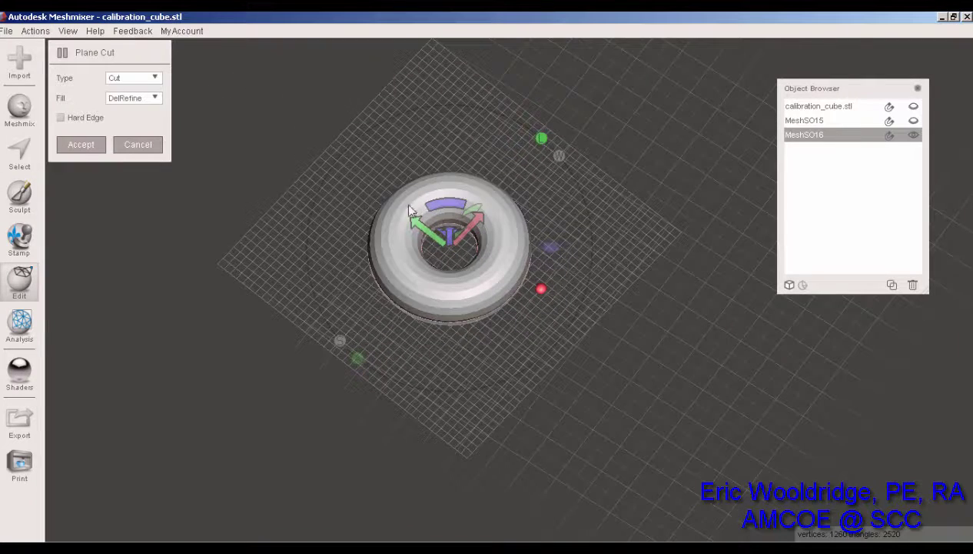
{"action": "right_click_drag", "start_coordinate": [456, 315], "coordinate": [357, 329]}
{"action": "left_click_drag", "start_coordinate": [359, 290], "coordinate": [303, 366]}
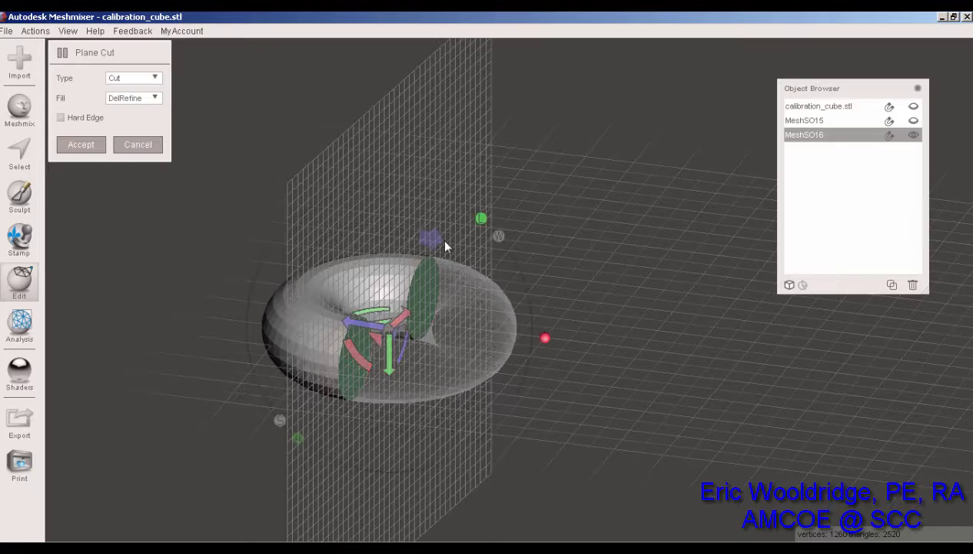
{"action": "left_click", "coordinate": [82, 146]}
- Flatten the second half torus to about 4.06 mm in Y and accept the transform
{"action": "right_click_drag", "start_coordinate": [404, 256], "coordinate": [388, 296]}
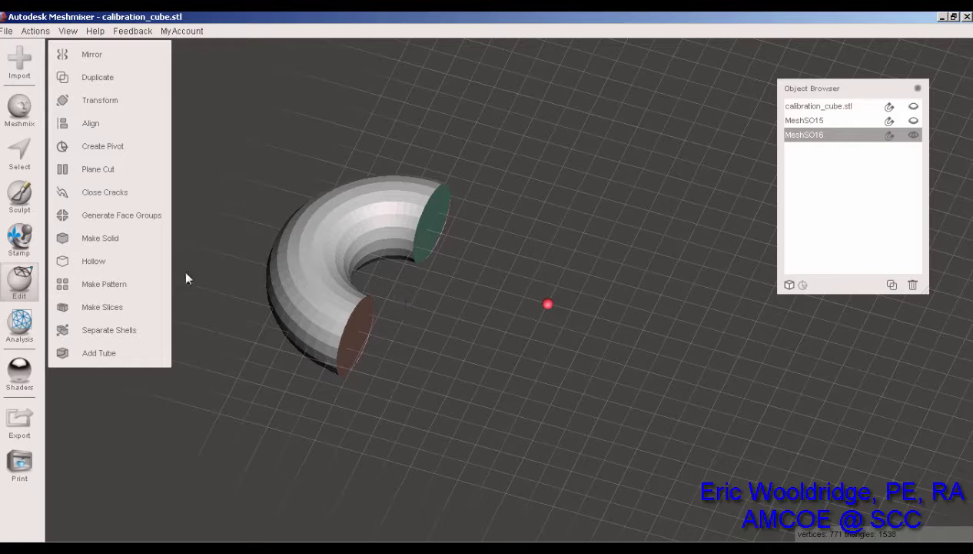
{"action": "left_click", "coordinate": [99, 102]}
{"action": "left_click_drag", "start_coordinate": [394, 241], "coordinate": [387, 265]}
{"action": "mouse_move", "coordinate": [448, 298]}
{"action": "left_mouse_down"}
{"action": "mouse_move", "coordinate": [432, 289]}
{"action": "mouse_move", "coordinate": [447, 294]}
{"action": "left_mouse_up"}
{"action": "left_click", "coordinate": [94, 354]}
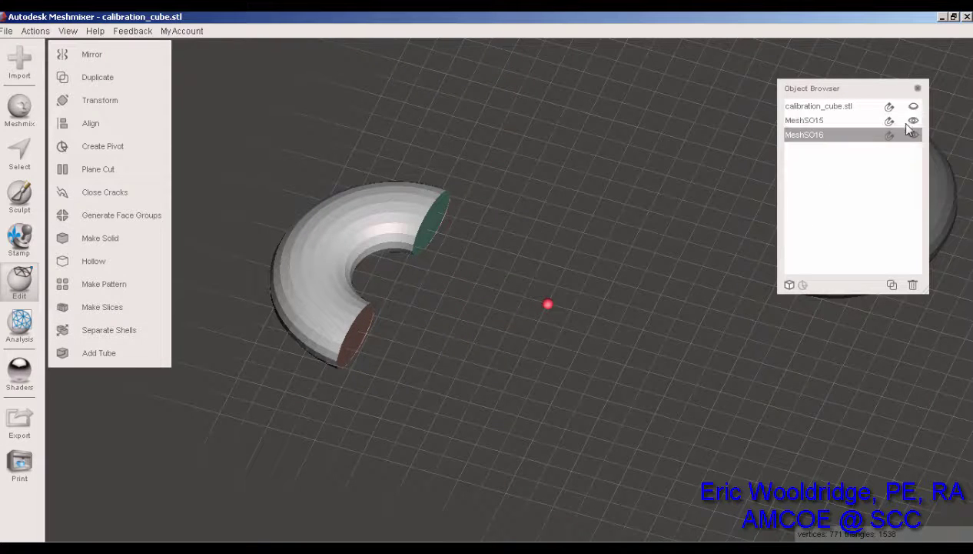
- Show the calibration cube and first handle again, and start moving the second half torus by about -17.34 mm in Z
{"action": "left_click", "coordinate": [913, 106]}
{"action": "right_click_drag", "start_coordinate": [466, 301], "coordinate": [507, 291]}
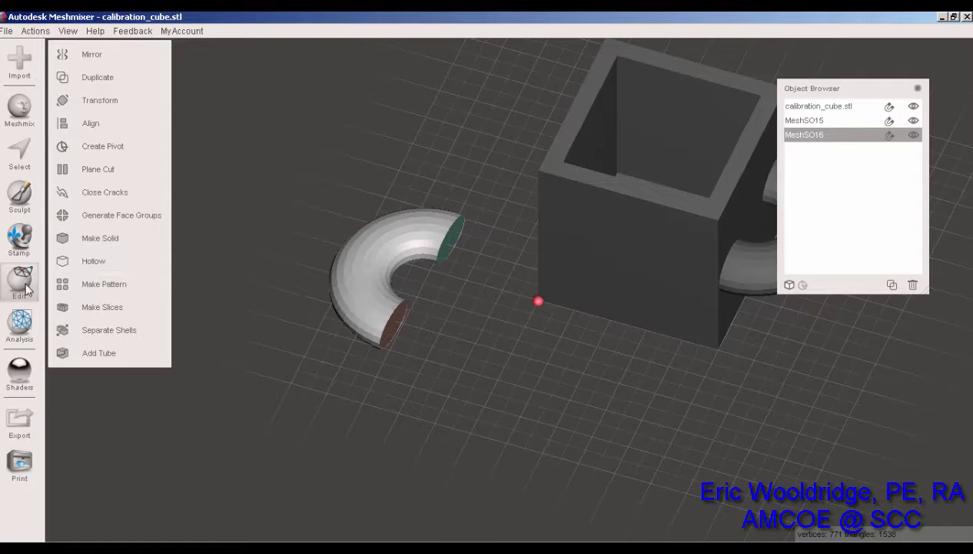
{"action": "left_click", "coordinate": [100, 100]}
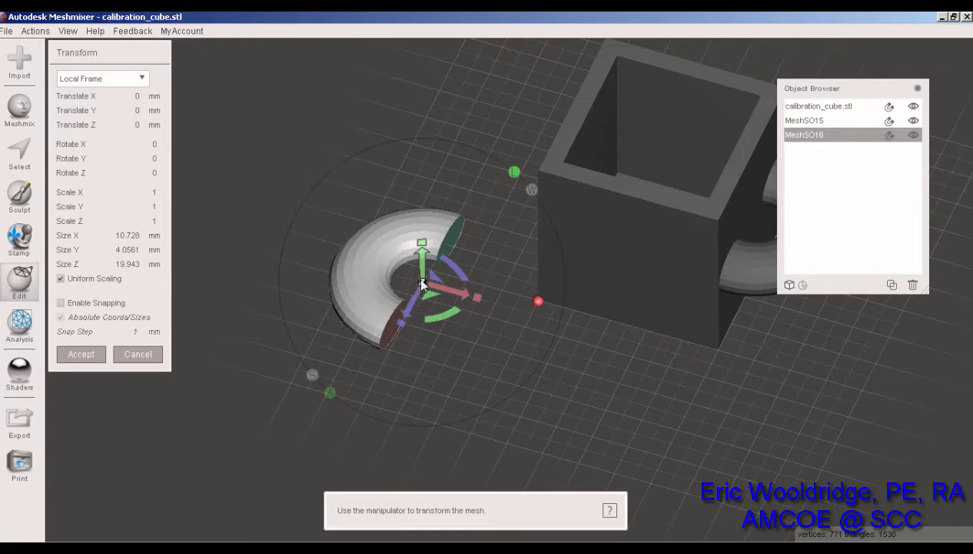
{"action": "left_click_drag", "start_coordinate": [408, 310], "coordinate": [464, 223]}
{"action": "right_click_drag", "start_coordinate": [504, 346], "coordinate": [370, 342]}
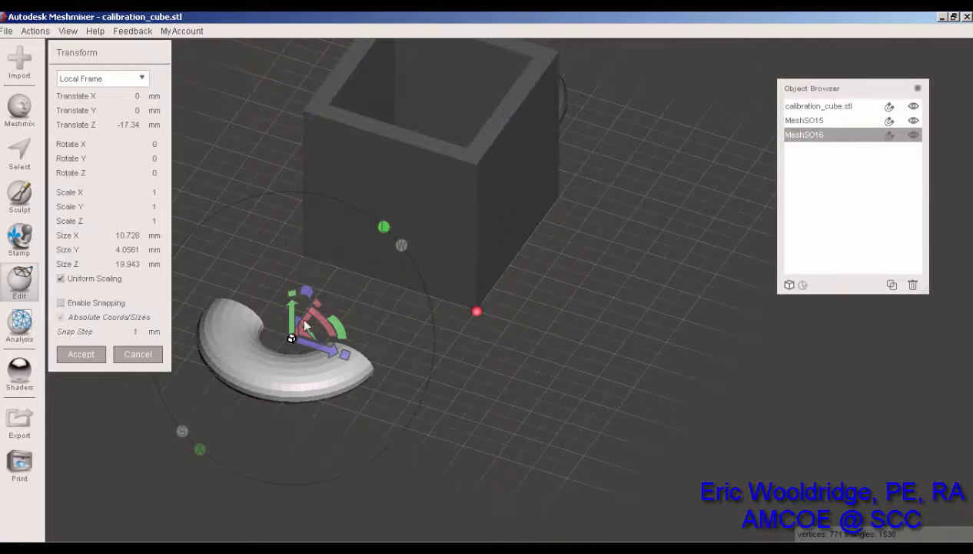
- Move the second half torus against the cube wall at about X 13.26, Y 11.12, Z -11.99 mm, and shrink it to about 18.89 mm in Z
{"action": "left_click_drag", "start_coordinate": [305, 327], "coordinate": [424, 248]}
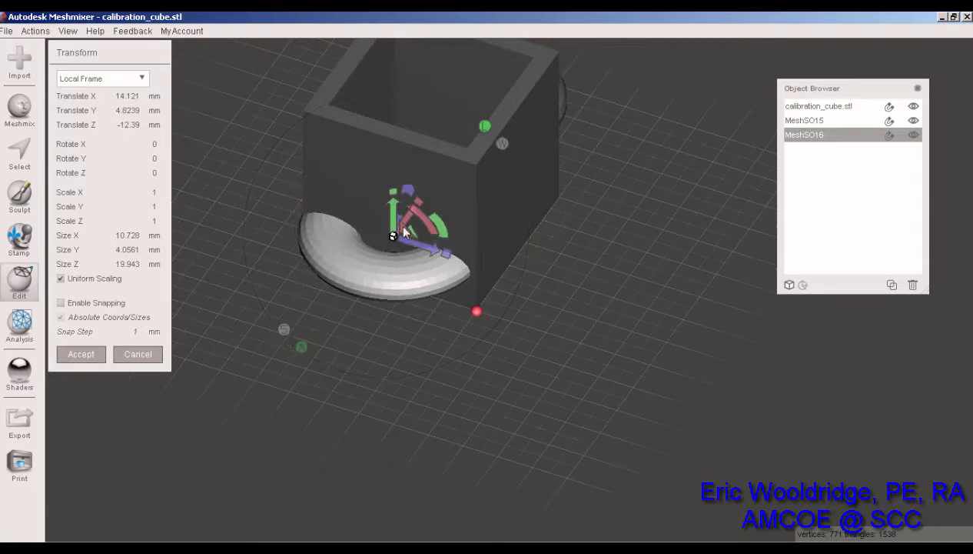
{"action": "left_click_drag", "start_coordinate": [396, 207], "coordinate": [447, 208]}
{"action": "right_click_drag", "start_coordinate": [397, 301], "coordinate": [655, 208]}
{"action": "left_click_drag", "start_coordinate": [654, 231], "coordinate": [650, 225]}
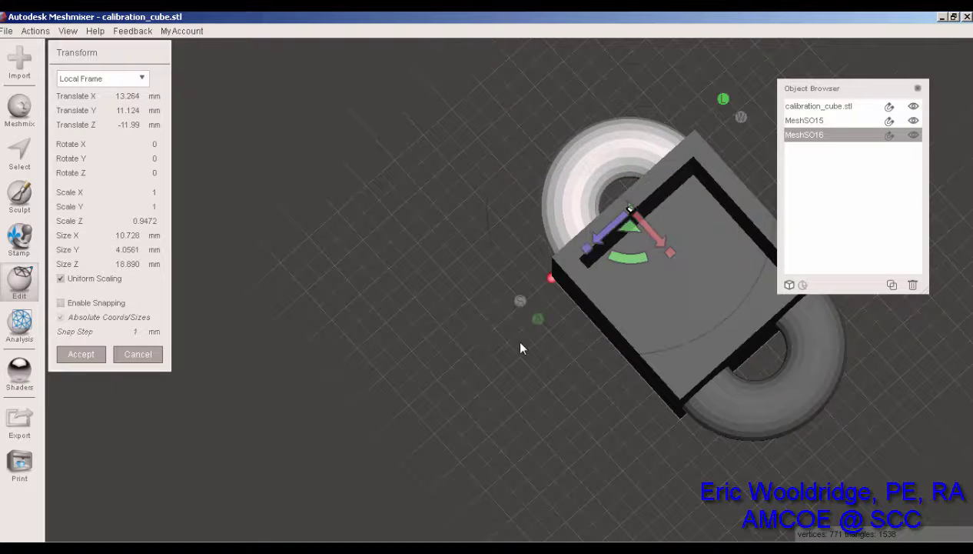
- Stretch the second half torus outward to about 12.75 mm in X
{"action": "right_click_drag", "start_coordinate": [521, 347], "coordinate": [406, 178]}
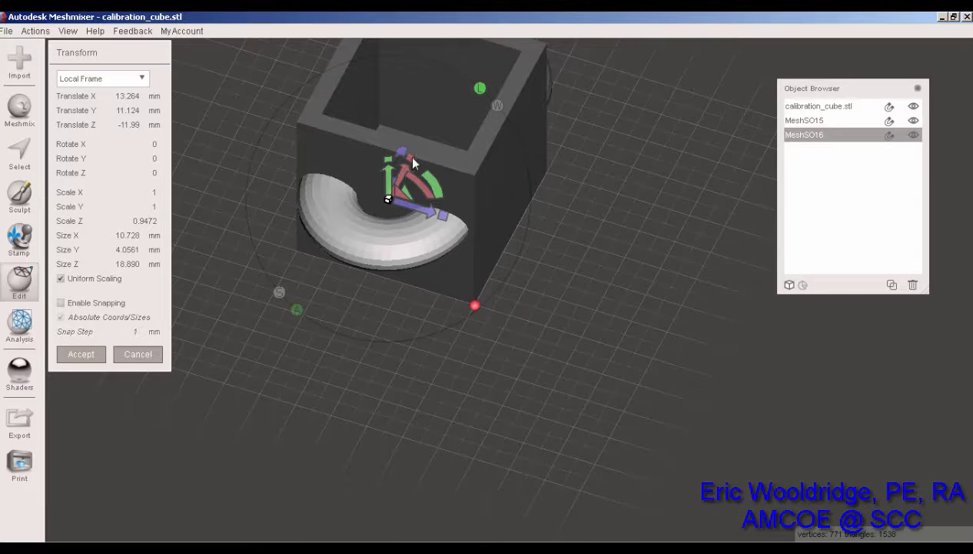
{"action": "left_click_drag", "start_coordinate": [414, 162], "coordinate": [415, 147]}
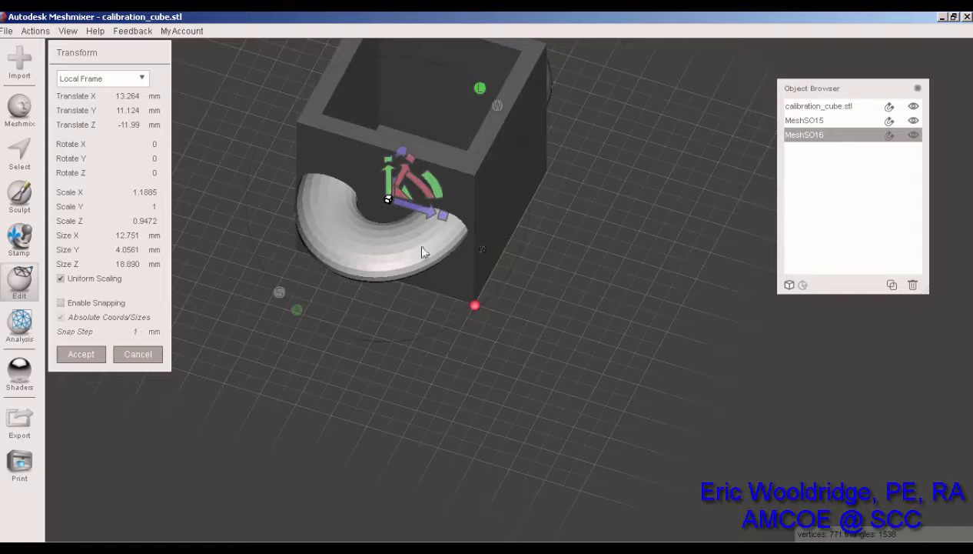
{"action": "right_click_drag", "start_coordinate": [421, 252], "coordinate": [600, 163]}
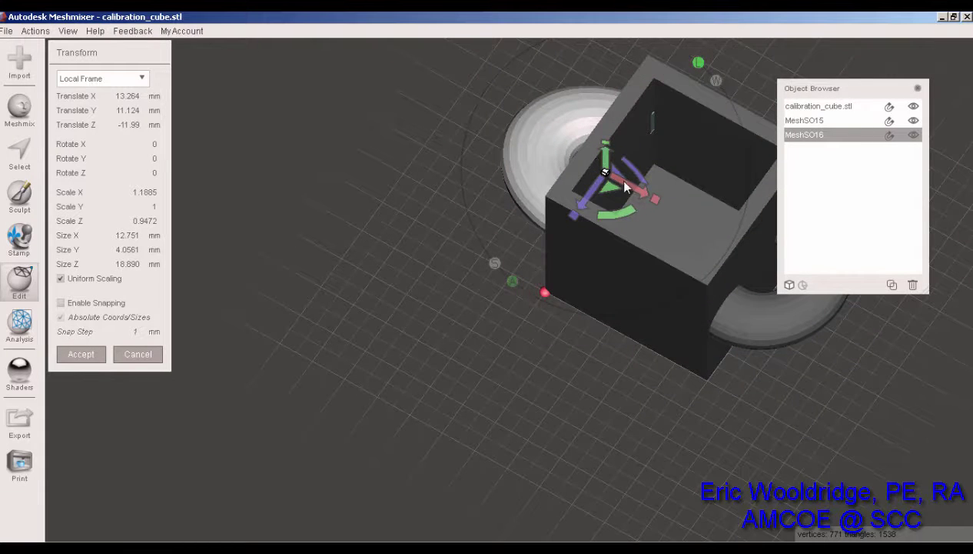
- Move the second half torus to about X 13.06 and Y 14.43 mm against the cube wall, and accept the transform
{"action": "left_click_drag", "start_coordinate": [624, 185], "coordinate": [615, 180]}
{"action": "right_click_drag", "start_coordinate": [616, 180], "coordinate": [547, 263]}
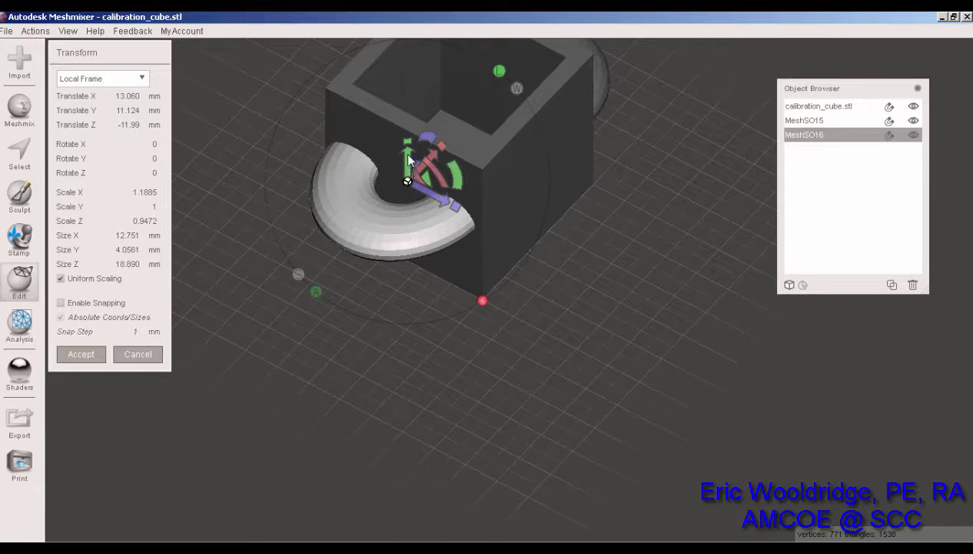
{"action": "left_click_drag", "start_coordinate": [410, 159], "coordinate": [402, 140]}
{"action": "right_click_drag", "start_coordinate": [643, 316], "coordinate": [731, 294]}
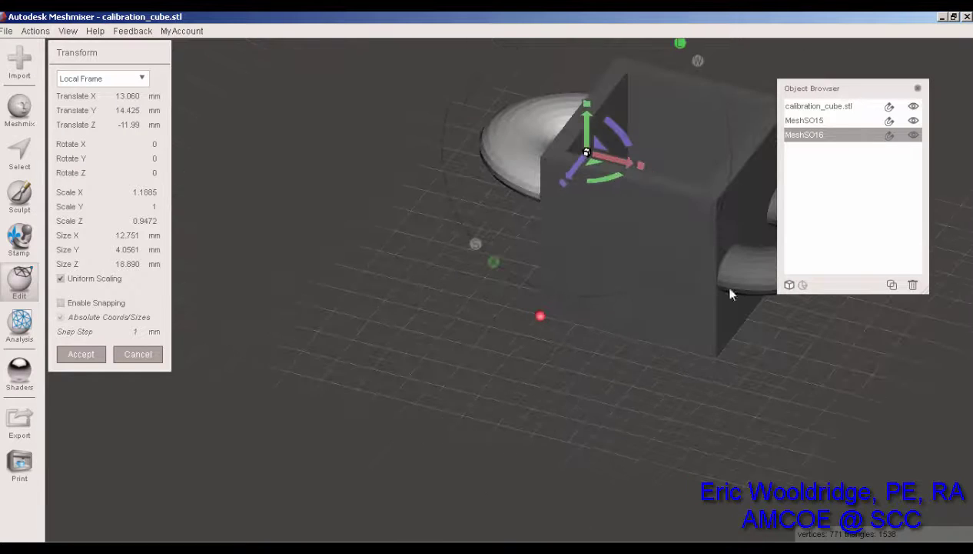
{"action": "key", "text": "Return"}
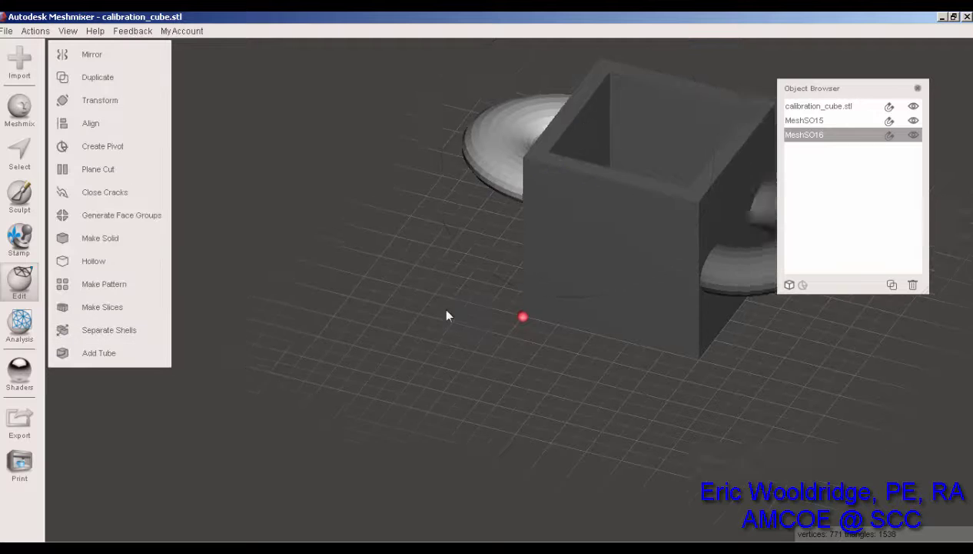
- Lower the first handle, MeshSO15, along the cube wall in Y and accept the transform
{"action": "left_click", "coordinate": [807, 121]}
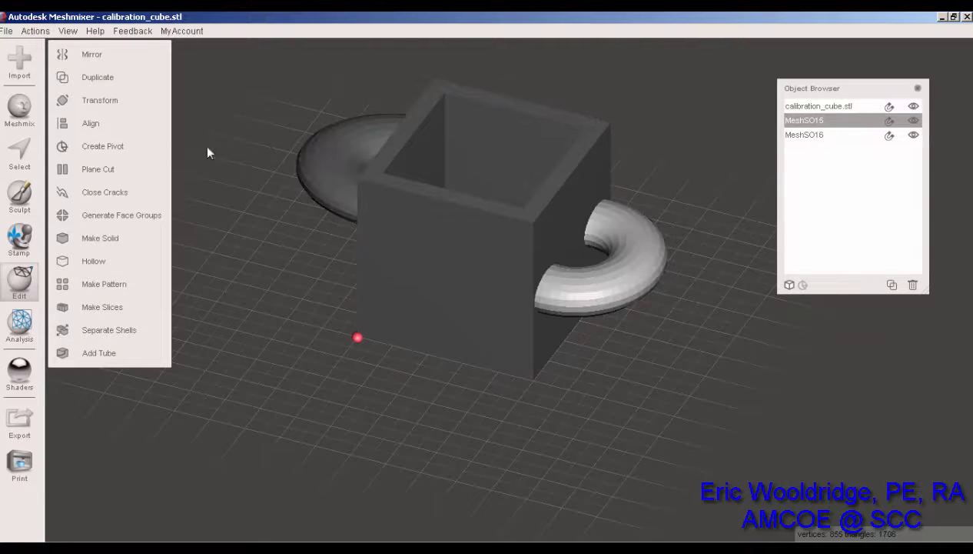
{"action": "left_click", "coordinate": [98, 100]}
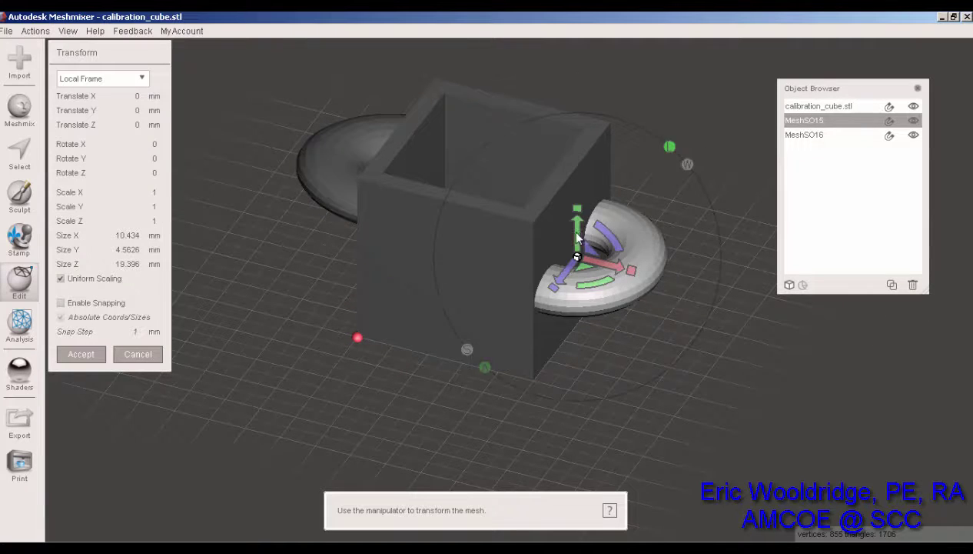
{"action": "left_click_drag", "start_coordinate": [577, 235], "coordinate": [577, 265]}
{"action": "left_click", "coordinate": [81, 355]}
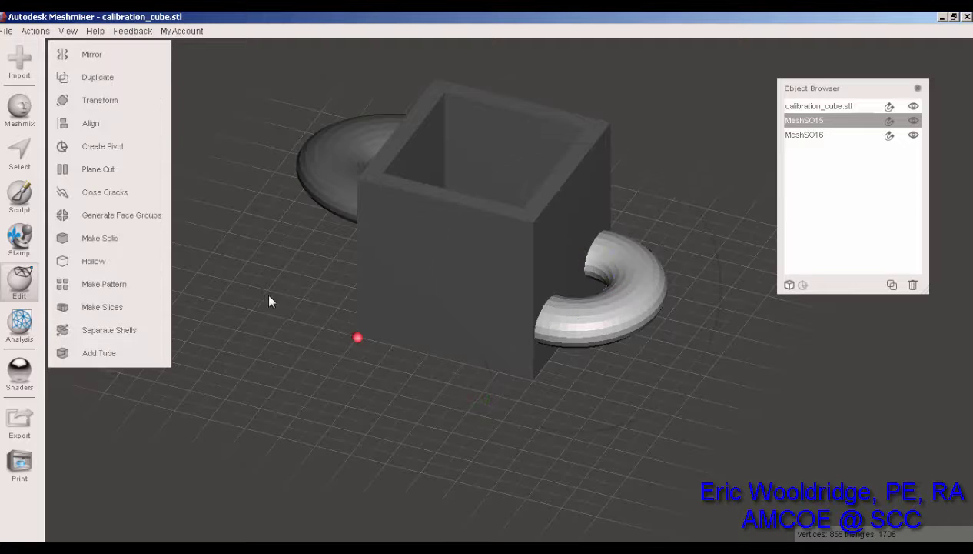
{"action": "right_click_drag", "start_coordinate": [272, 299], "coordinate": [319, 325]}
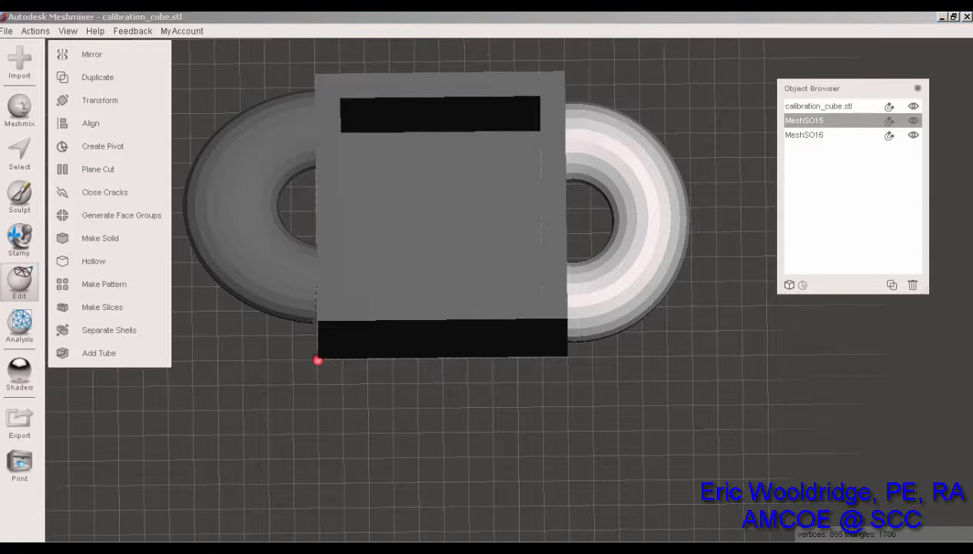
{"action": "mouse_move", "coordinate": [284, 297]}
{"action": "left_mouse_down"}
{"action": "mouse_move", "coordinate": [317, 338]}
{"action": "mouse_move", "coordinate": [331, 266]}
{"action": "mouse_move", "coordinate": [319, 282]}
{"action": "left_mouse_up"}
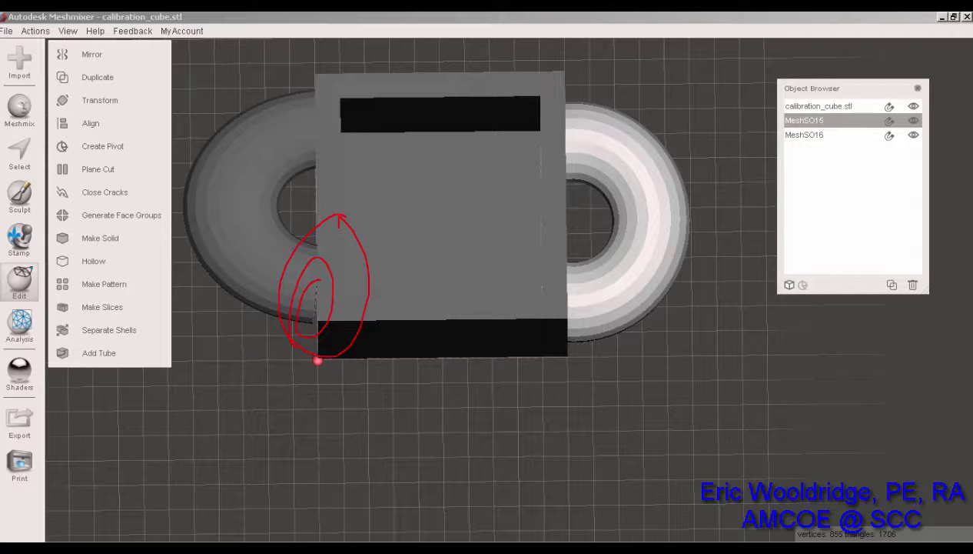
{"action": "key", "text": "Escape"}
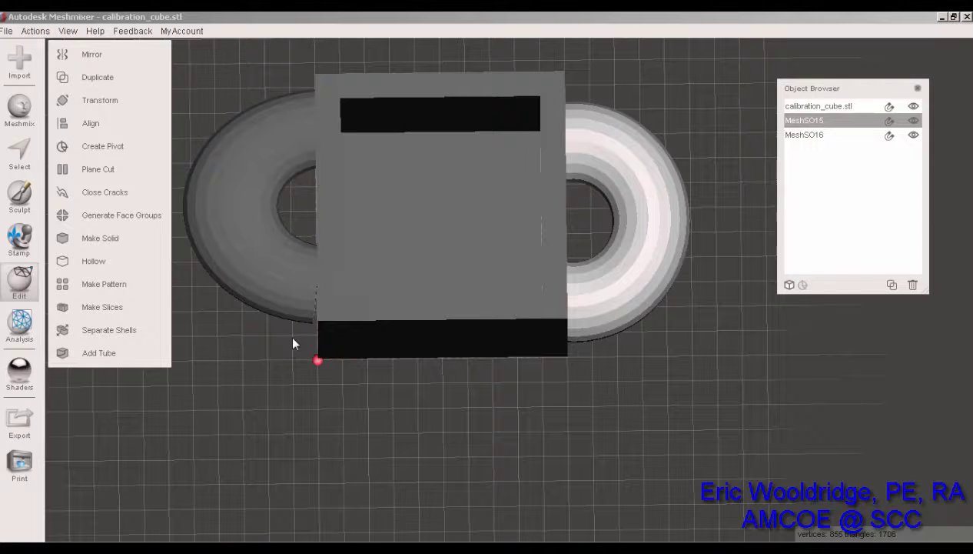
{"action": "left_click", "coordinate": [817, 136], "text": "shift"}
{"action": "left_click", "coordinate": [817, 136]}
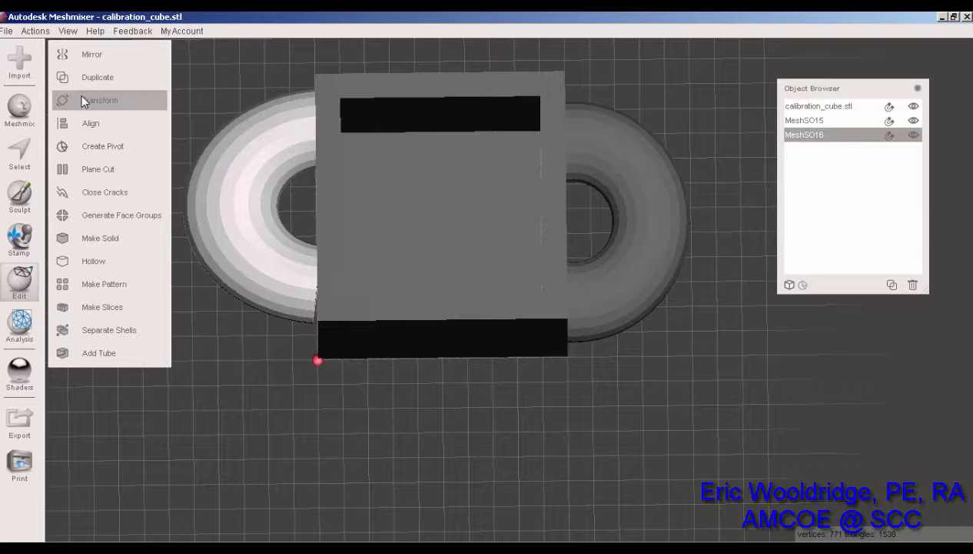
{"action": "left_click", "coordinate": [111, 100]}
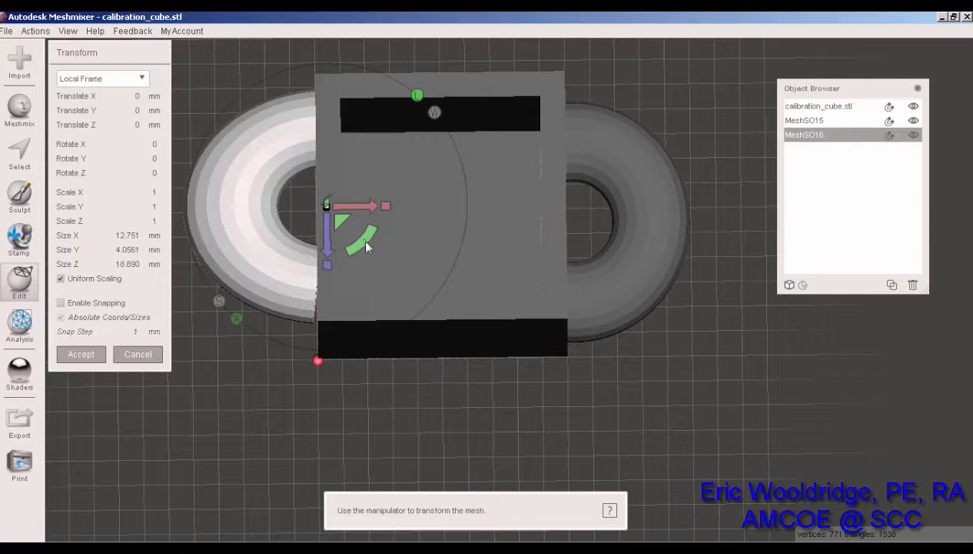
{"action": "left_click_drag", "start_coordinate": [370, 243], "coordinate": [375, 246]}
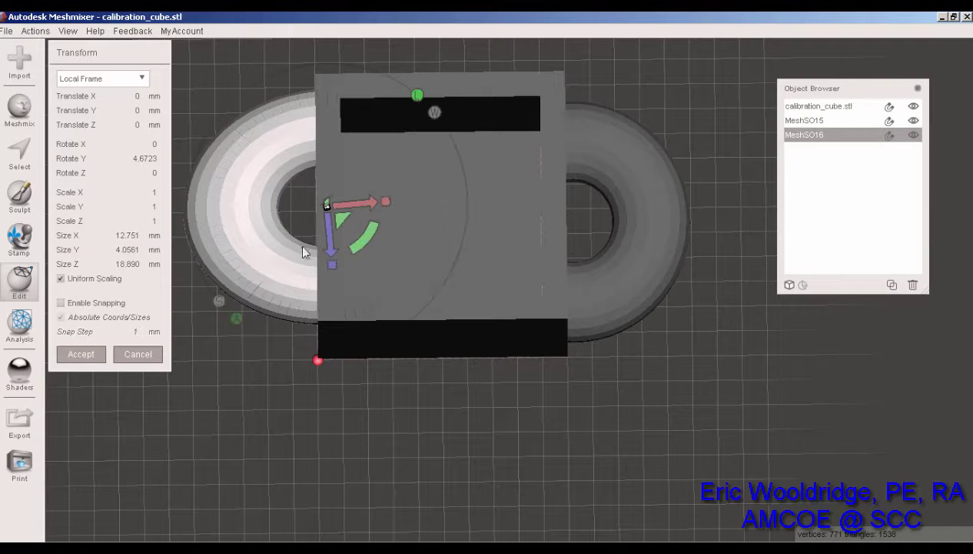
{"action": "left_click", "coordinate": [131, 354]}
{"action": "right_click_drag", "start_coordinate": [356, 421], "coordinate": [335, 312]}
{"action": "mouse_move", "coordinate": [517, 282]}
{"action": "right_mouse_down"}
{"action": "mouse_move", "coordinate": [532, 333]}
{"action": "mouse_move", "coordinate": [519, 356]}
{"action": "mouse_move", "coordinate": [558, 358]}
{"action": "right_mouse_up"}
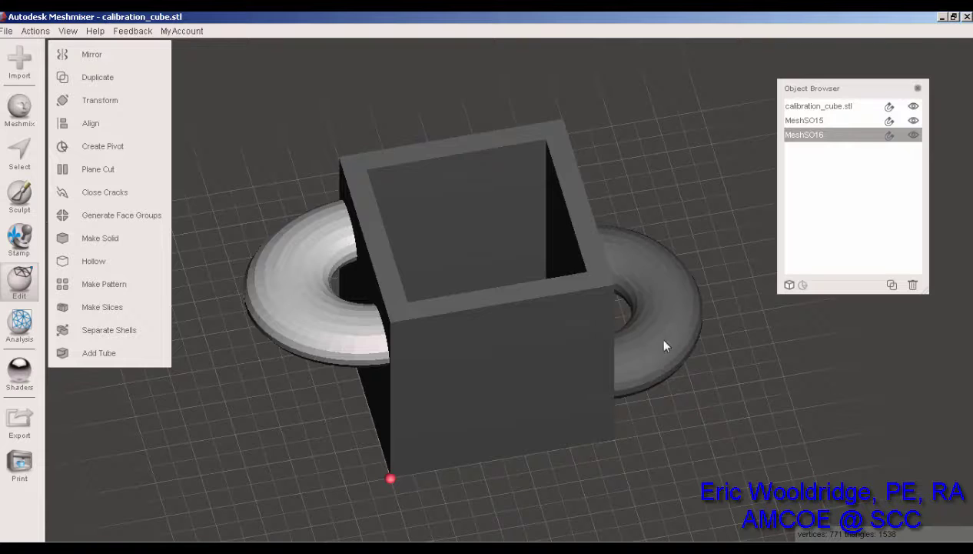
{"action": "right_click_drag", "start_coordinate": [665, 343], "coordinate": [562, 361]}
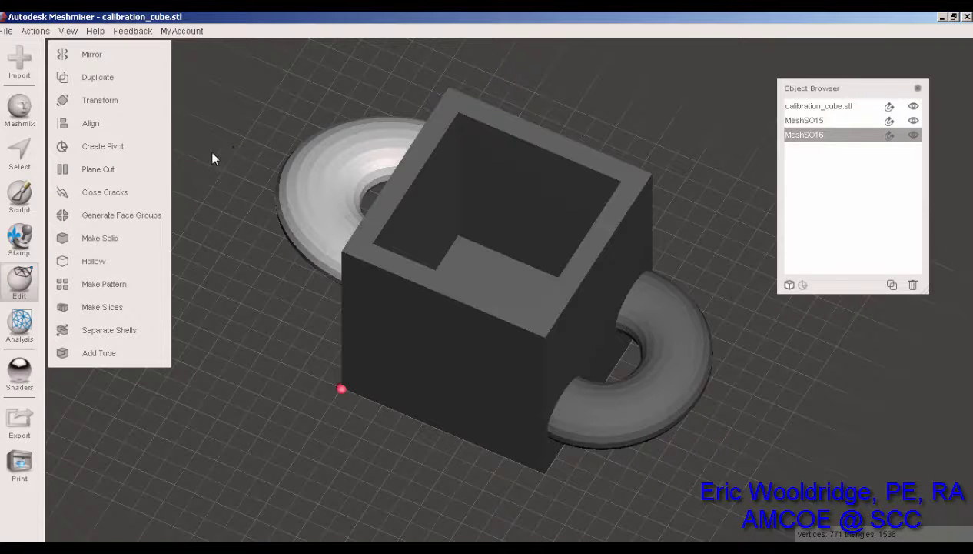
{"action": "middle_click_drag", "start_coordinate": [592, 213], "coordinate": [529, 227]}
- Combine calibration_cube.stl, MeshSO15 and MeshSO16 into a single object
{"action": "left_click_drag", "start_coordinate": [869, 90], "coordinate": [845, 105]}
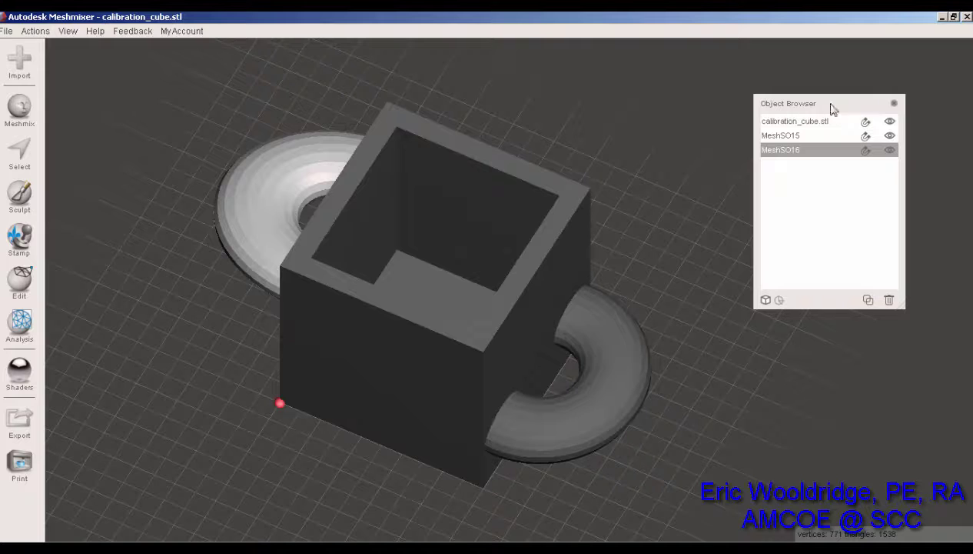
{"action": "left_click", "coordinate": [68, 30]}
{"action": "left_click", "coordinate": [774, 100]}
{"action": "left_click", "coordinate": [795, 125]}
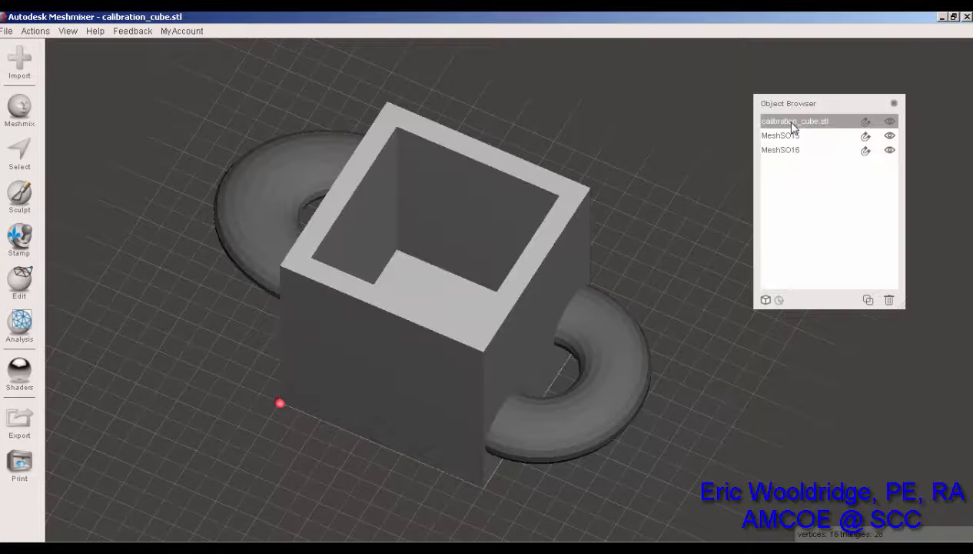
{"action": "left_click", "coordinate": [780, 136], "text": "shift"}
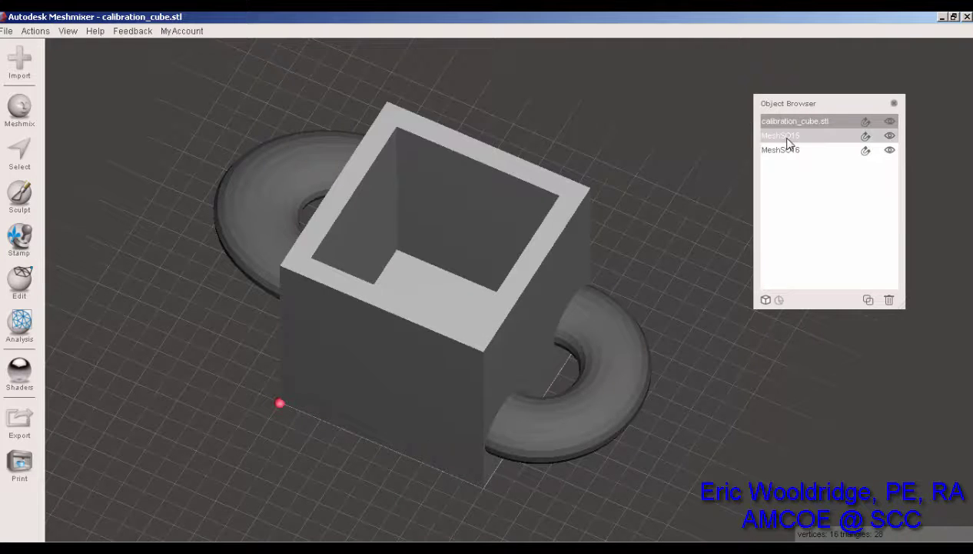
{"action": "left_click", "coordinate": [780, 150], "text": "shift"}
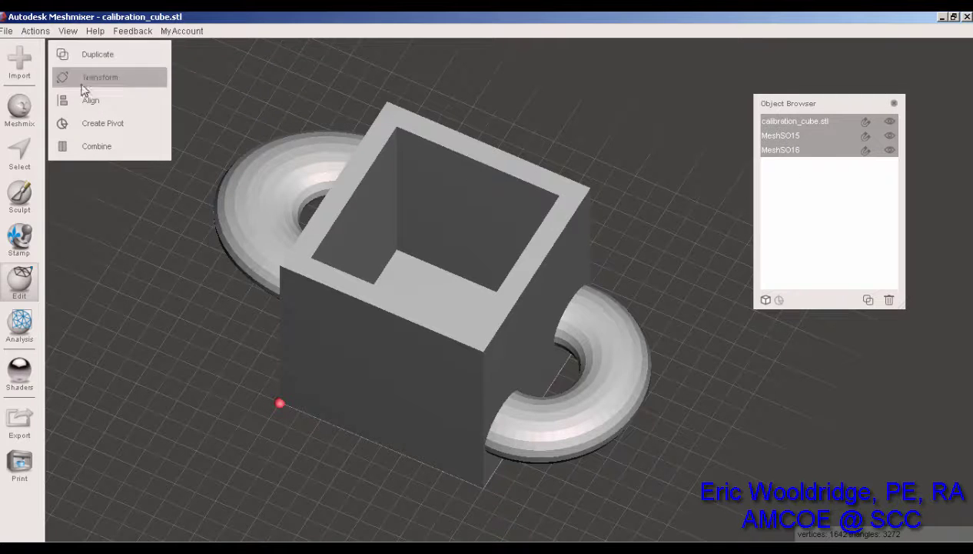
{"action": "left_click", "coordinate": [101, 147]}
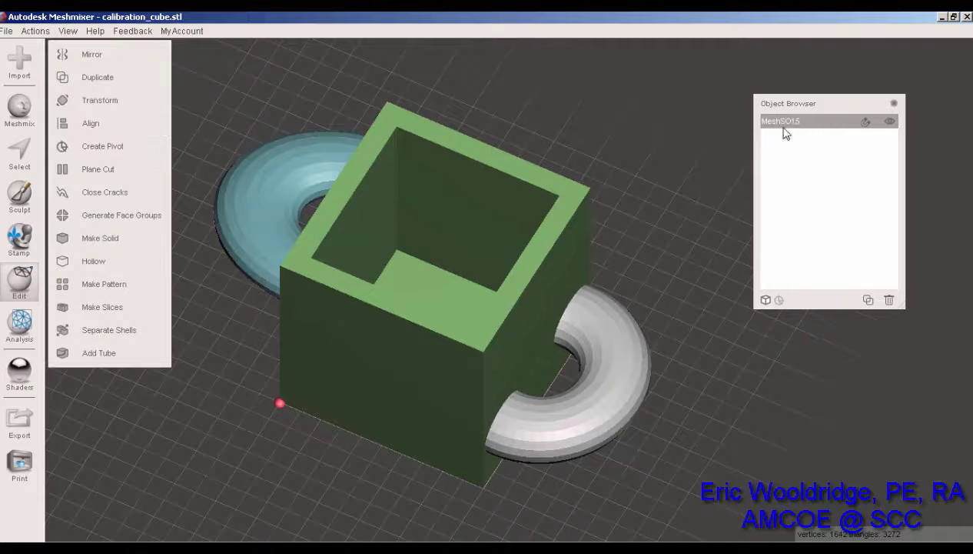
{"action": "right_click_drag", "start_coordinate": [550, 228], "coordinate": [610, 257]}
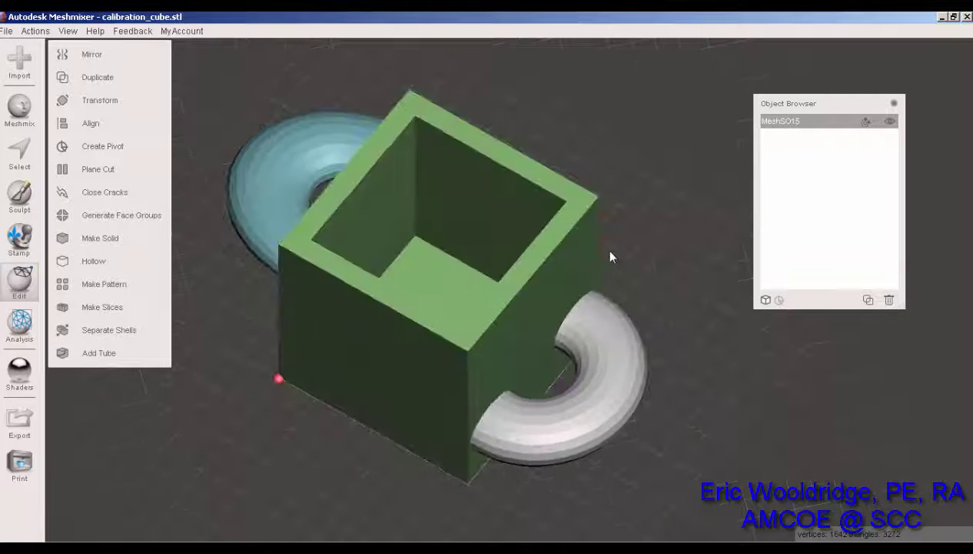
{"action": "middle_click_drag", "start_coordinate": [610, 257], "coordinate": [654, 270]}
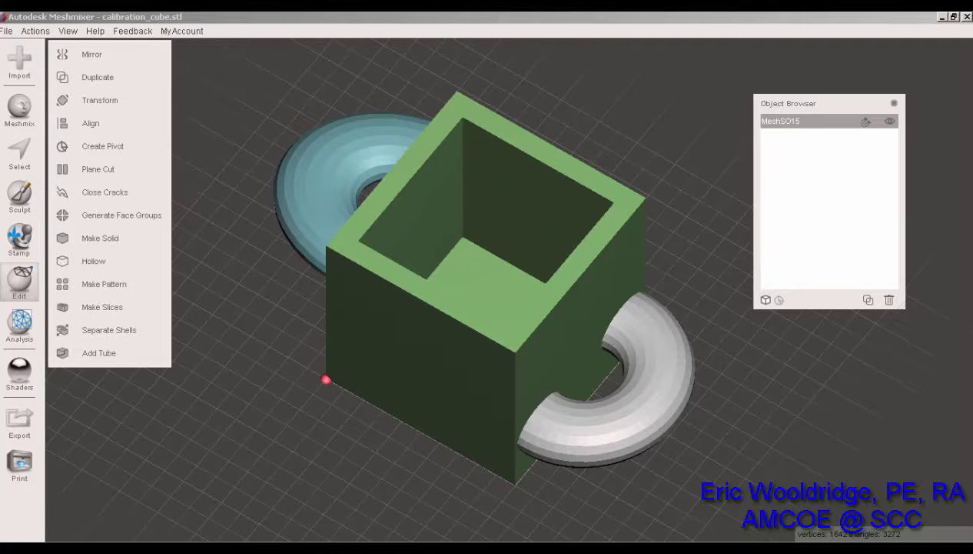
{"action": "left_click_drag", "start_coordinate": [523, 213], "coordinate": [438, 245]}
{"action": "mouse_move", "coordinate": [558, 181]}
{"action": "left_mouse_down"}
{"action": "mouse_move", "coordinate": [597, 186]}
{"action": "mouse_move", "coordinate": [659, 167]}
{"action": "left_mouse_up"}
{"action": "left_click_drag", "start_coordinate": [590, 184], "coordinate": [578, 254]}
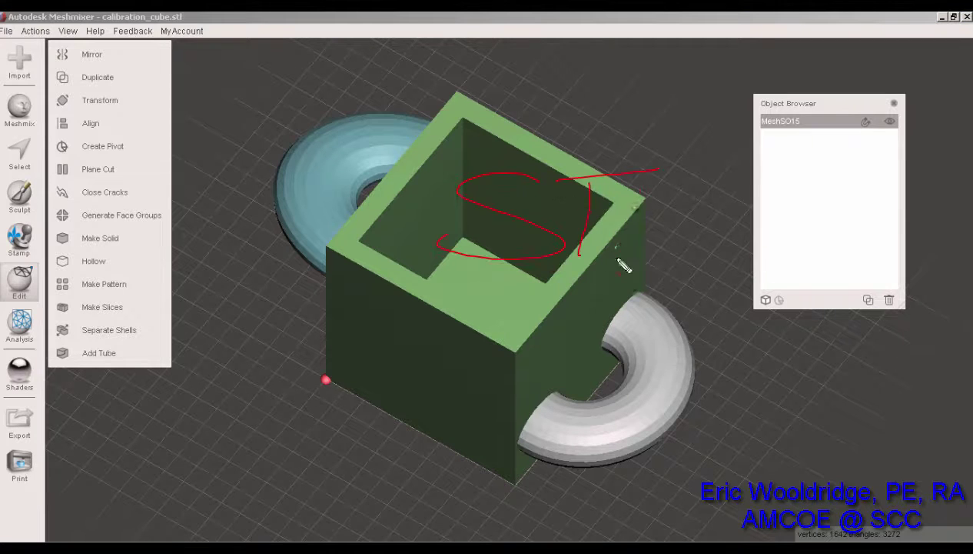
{"action": "left_click_drag", "start_coordinate": [639, 188], "coordinate": [729, 227]}
{"action": "mouse_move", "coordinate": [462, 281]}
{"action": "left_mouse_down"}
{"action": "mouse_move", "coordinate": [406, 417]}
{"action": "mouse_move", "coordinate": [574, 431]}
{"action": "mouse_move", "coordinate": [555, 440]}
{"action": "left_mouse_up"}
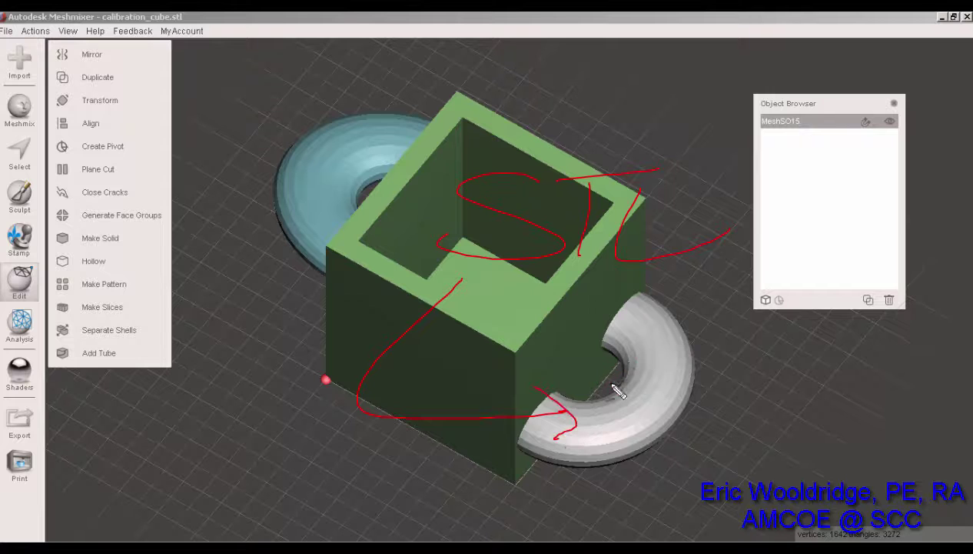
{"action": "mouse_move", "coordinate": [609, 367]}
{"action": "left_mouse_down"}
{"action": "mouse_move", "coordinate": [647, 421]}
{"action": "mouse_move", "coordinate": [695, 387]}
{"action": "mouse_move", "coordinate": [744, 414]}
{"action": "mouse_move", "coordinate": [837, 363]}
{"action": "mouse_move", "coordinate": [869, 385]}
{"action": "mouse_move", "coordinate": [908, 374]}
{"action": "mouse_move", "coordinate": [900, 409]}
{"action": "left_mouse_up"}
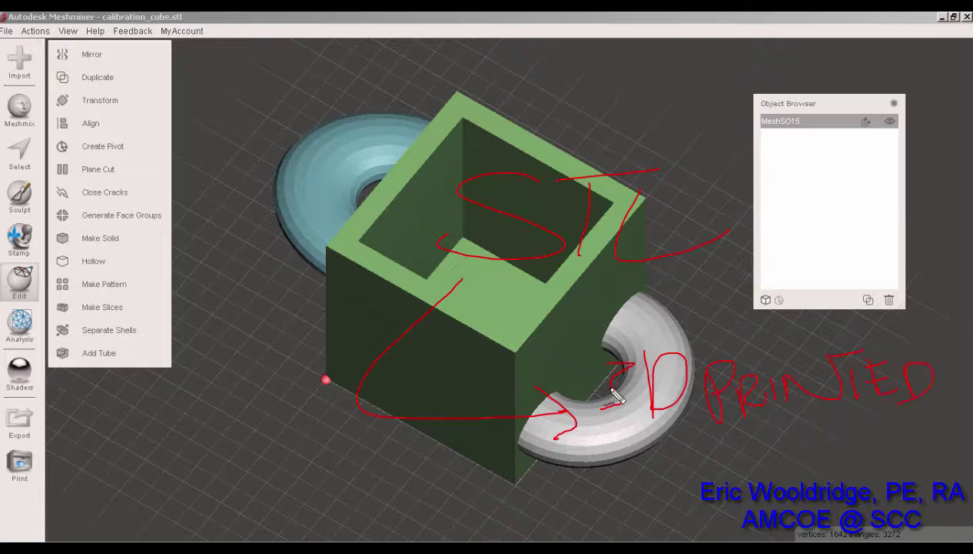
{"action": "key", "text": "Escape"}
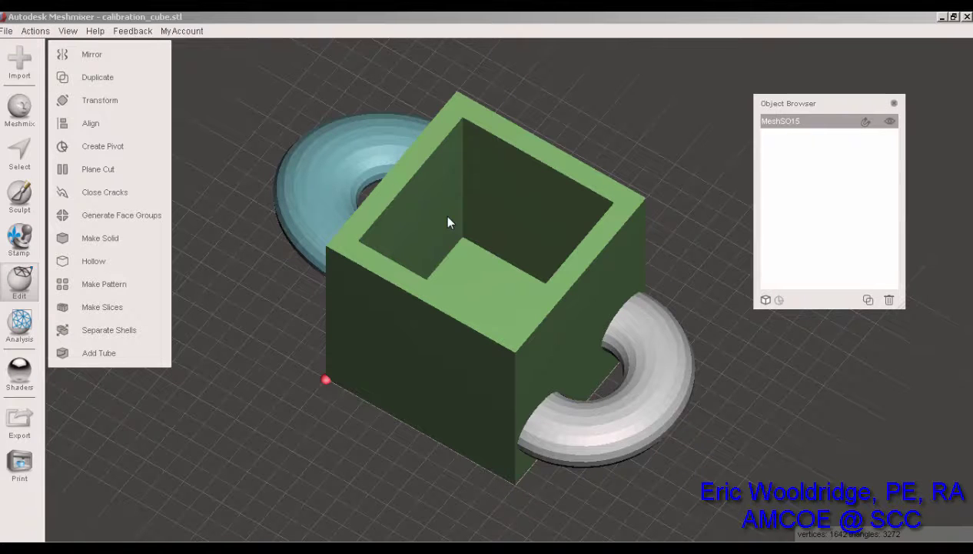
- Export the combined mesh to the Pictures library in STL Binary Format, named "test donut box"
{"action": "left_click", "coordinate": [7, 31]}
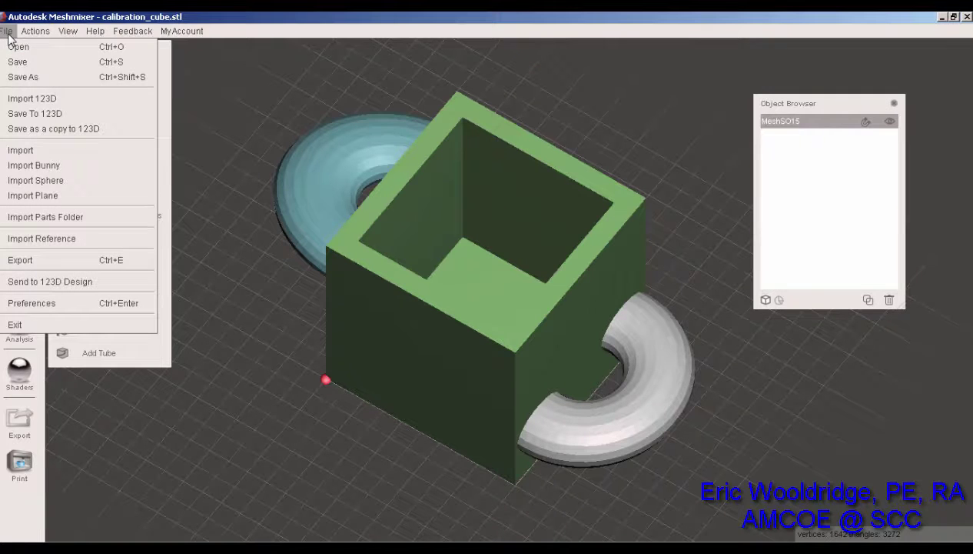
{"action": "left_click", "coordinate": [51, 260]}
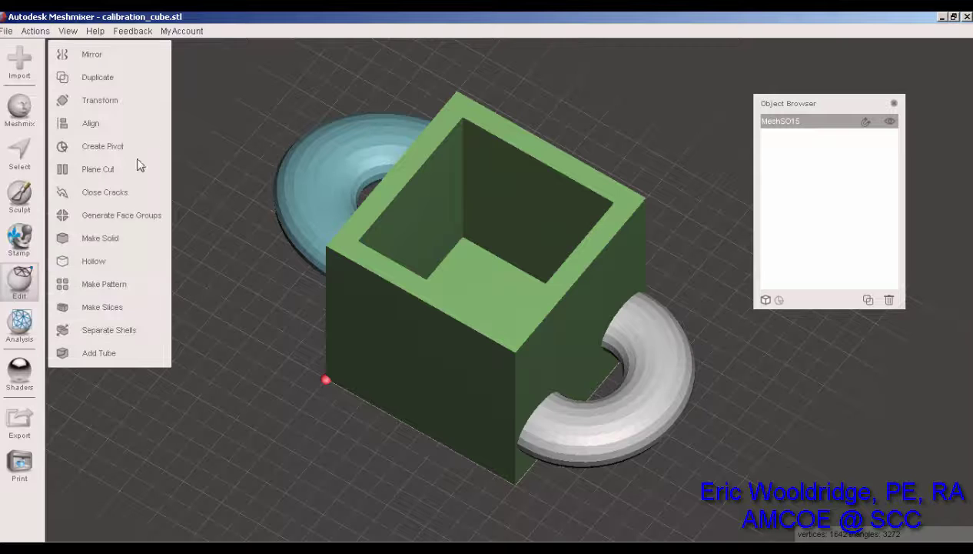
{"action": "left_click", "coordinate": [7, 31]}
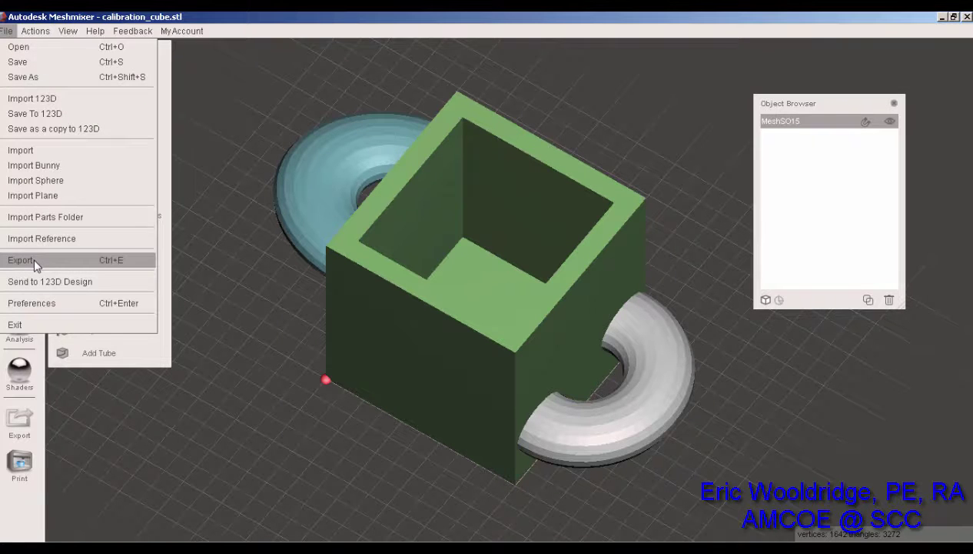
{"action": "left_click", "coordinate": [35, 261]}
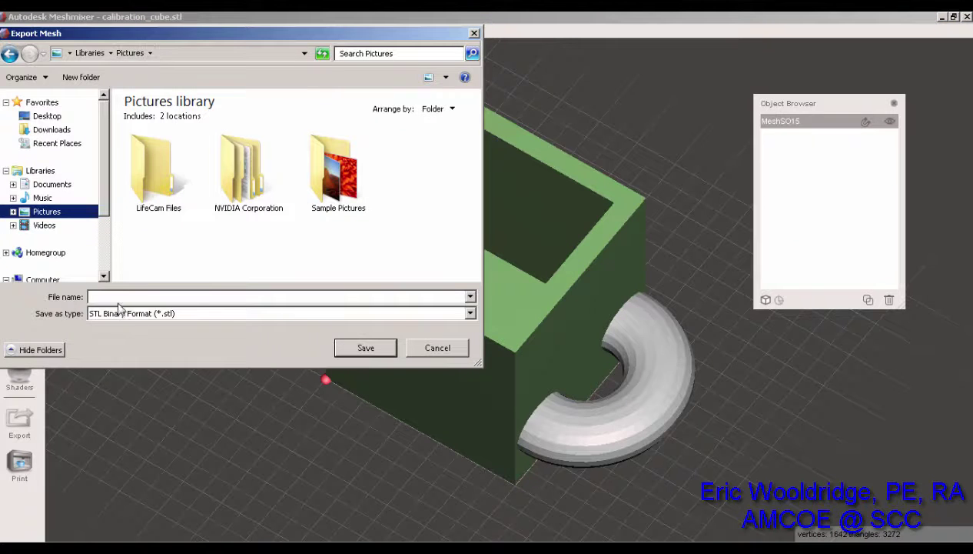
{"action": "left_click", "coordinate": [116, 297]}
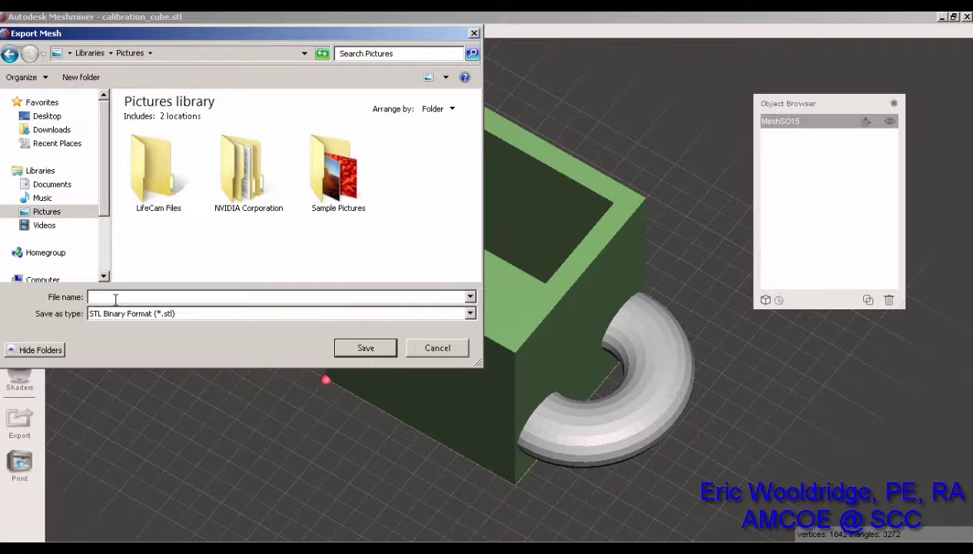
{"action": "type", "text": "test donut box"}
{"action": "left_click", "coordinate": [375, 350]}
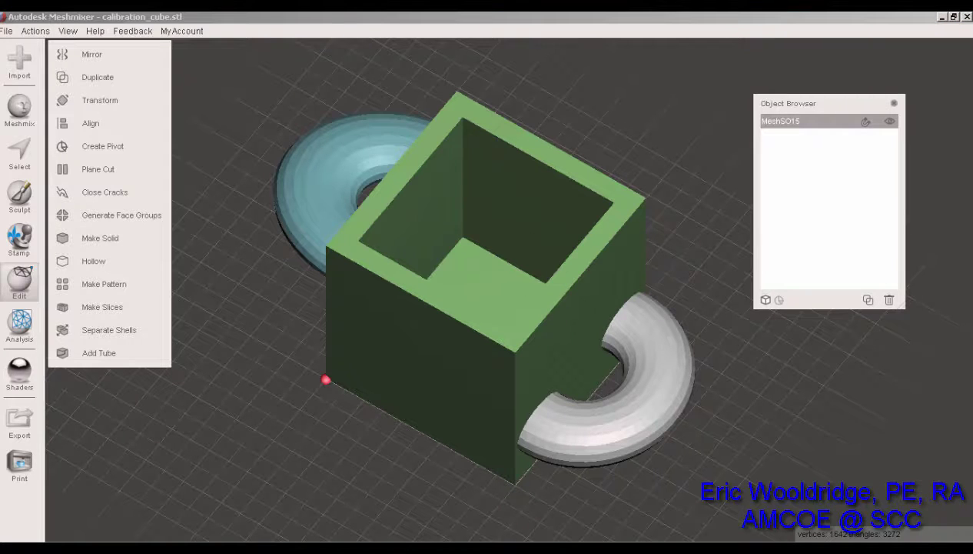
{"action": "mouse_move", "coordinate": [519, 162]}
{"action": "left_mouse_down"}
{"action": "mouse_move", "coordinate": [398, 289]}
{"action": "mouse_move", "coordinate": [354, 280]}
{"action": "left_mouse_up"}
{"action": "left_click_drag", "start_coordinate": [504, 186], "coordinate": [619, 175]}
{"action": "left_click_drag", "start_coordinate": [550, 180], "coordinate": [542, 281]}
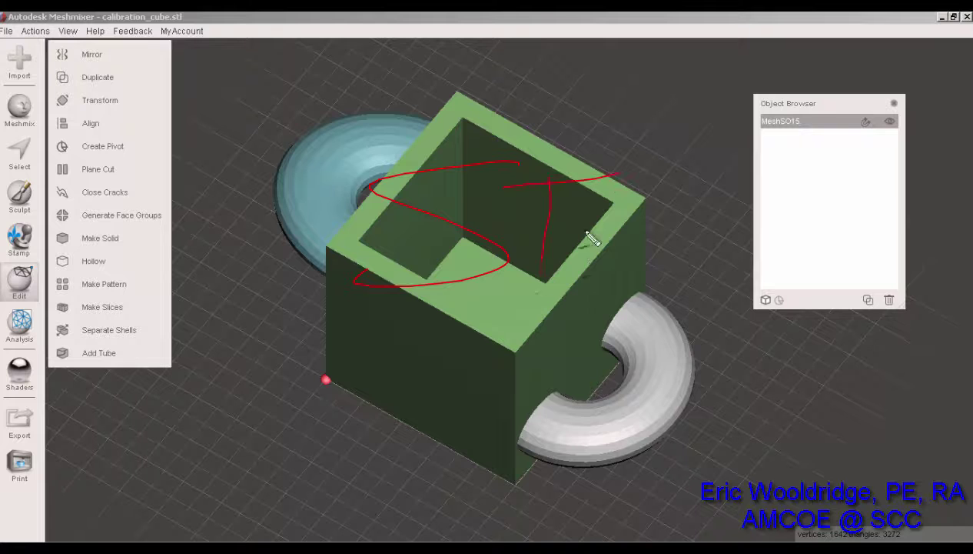
{"action": "left_click_drag", "start_coordinate": [609, 210], "coordinate": [750, 263]}
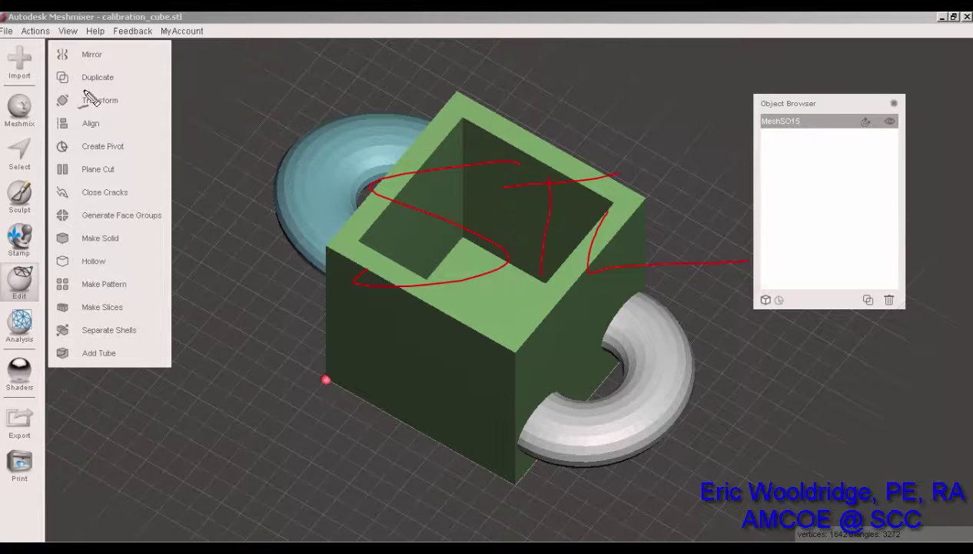
{"action": "left_click_drag", "start_coordinate": [6, 32], "coordinate": [103, 112]}
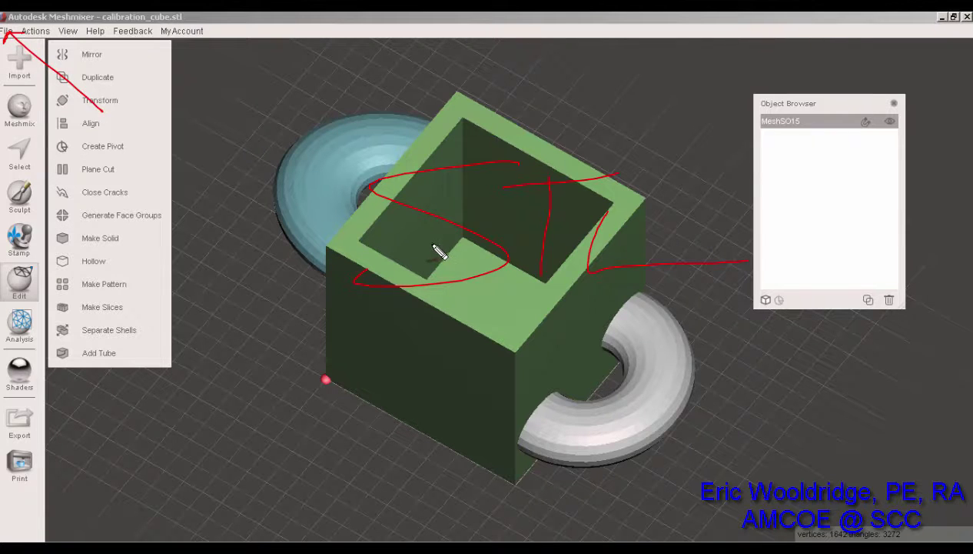
{"action": "key", "text": "Escape"}
{"action": "left_click", "coordinate": [6, 31]}
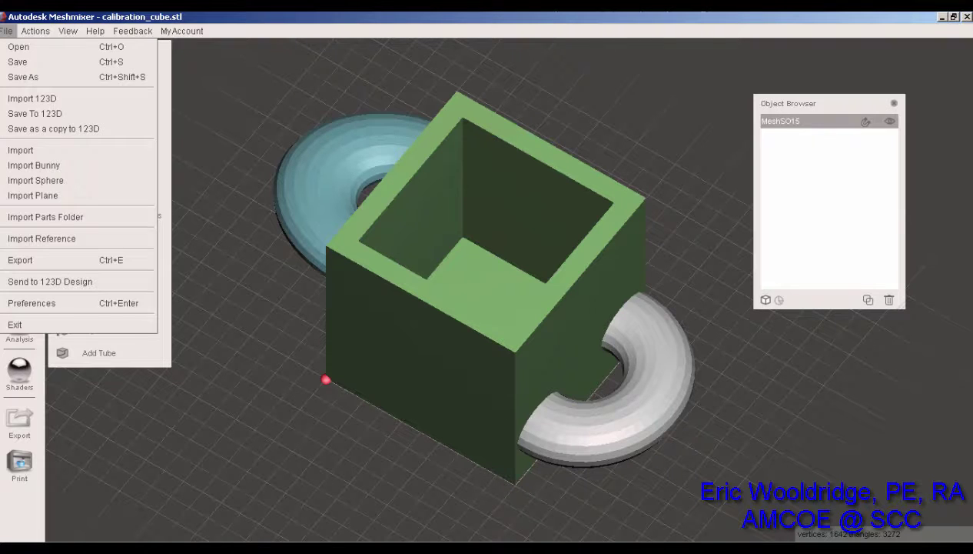
{"action": "left_click", "coordinate": [326, 379]}
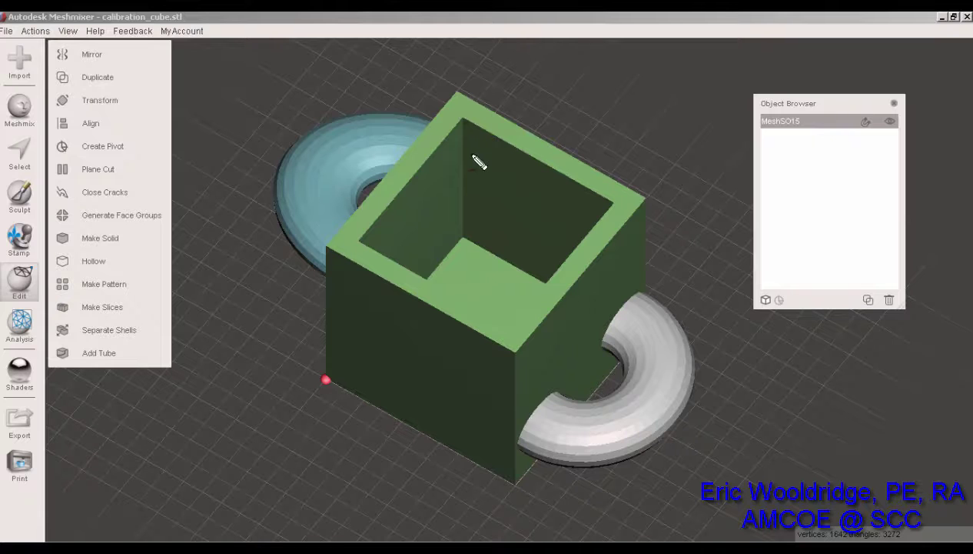
{"action": "mouse_move", "coordinate": [473, 156]}
{"action": "left_mouse_down"}
{"action": "mouse_move", "coordinate": [539, 298]}
{"action": "mouse_move", "coordinate": [610, 269]}
{"action": "left_mouse_up"}
{"action": "left_click_drag", "start_coordinate": [658, 163], "coordinate": [662, 265]}
{"action": "left_click_drag", "start_coordinate": [785, 227], "coordinate": [790, 261]}
{"action": "left_click_drag", "start_coordinate": [768, 151], "coordinate": [677, 304]}
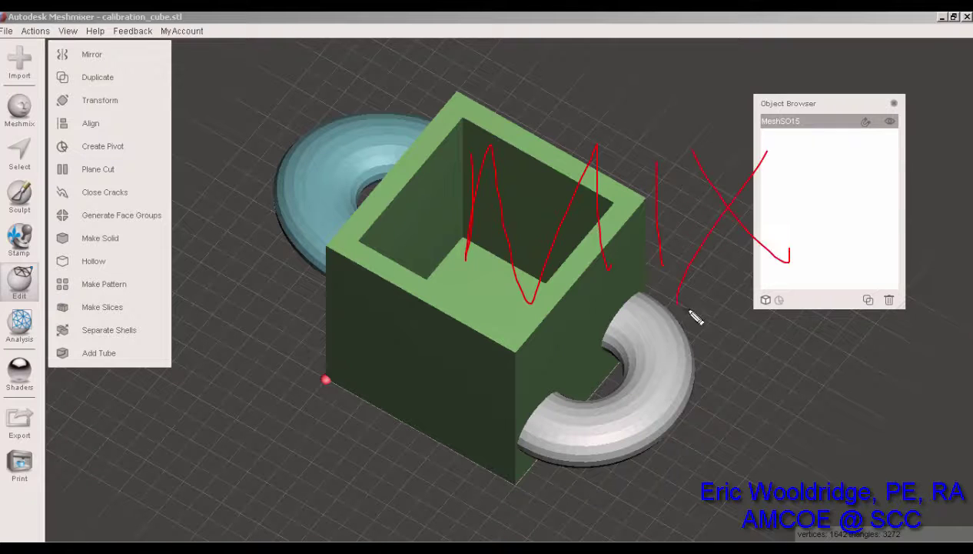
{"action": "left_click_drag", "start_coordinate": [394, 266], "coordinate": [415, 275]}
{"action": "key", "text": "Escape"}
{"action": "left_click", "coordinate": [6, 32]}
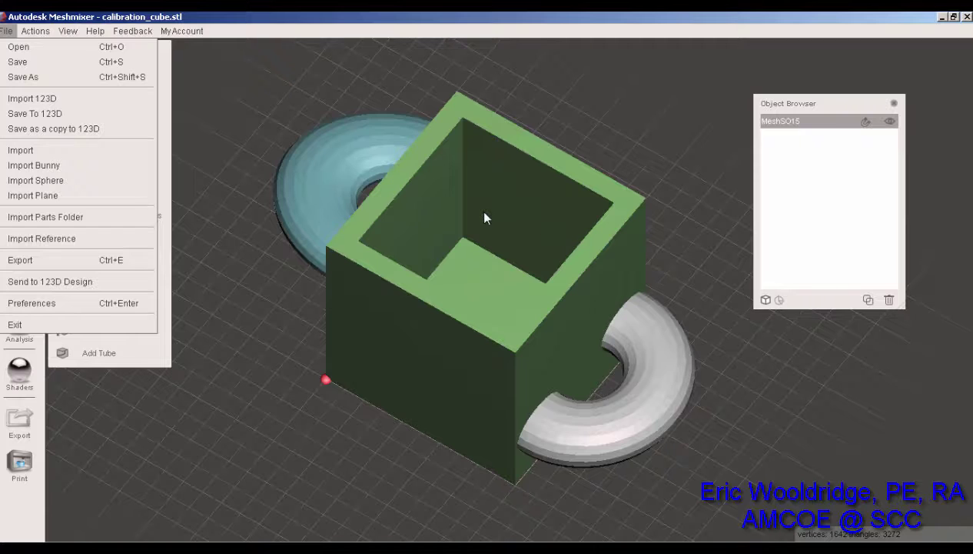
{"action": "left_click", "coordinate": [422, 206]}
{"action": "middle_click_drag", "start_coordinate": [518, 217], "coordinate": [503, 221]}
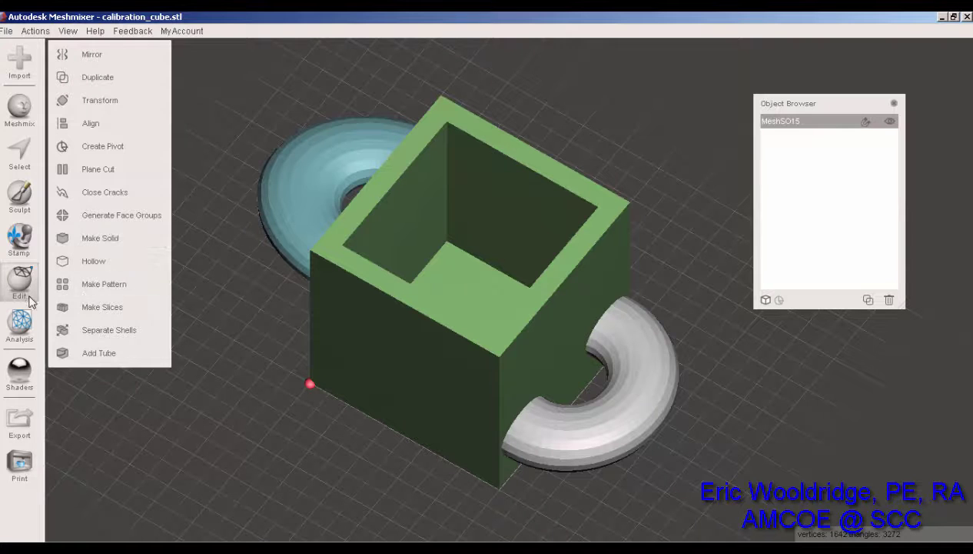
{"action": "left_click", "coordinate": [29, 121]}
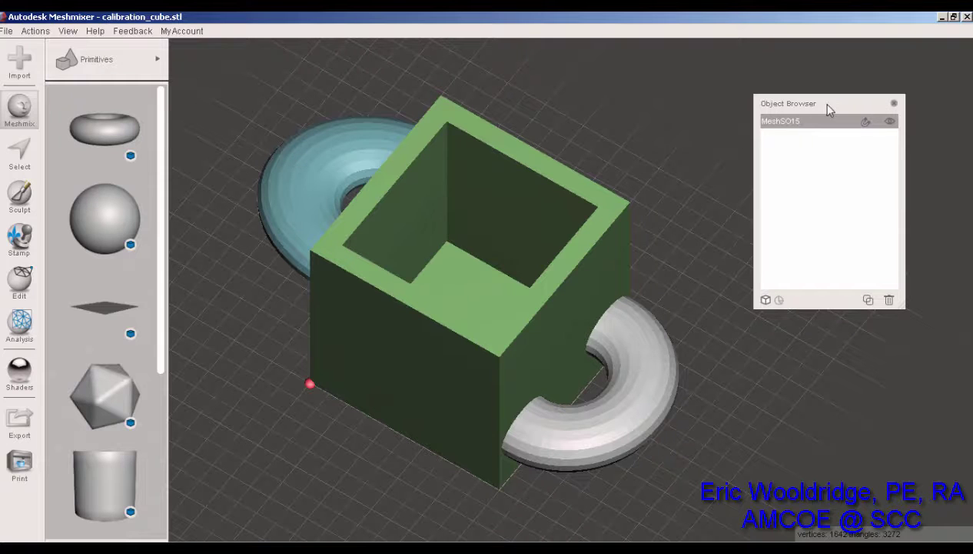
{"action": "left_click", "coordinate": [86, 59]}
{"action": "left_click", "coordinate": [68, 31]}
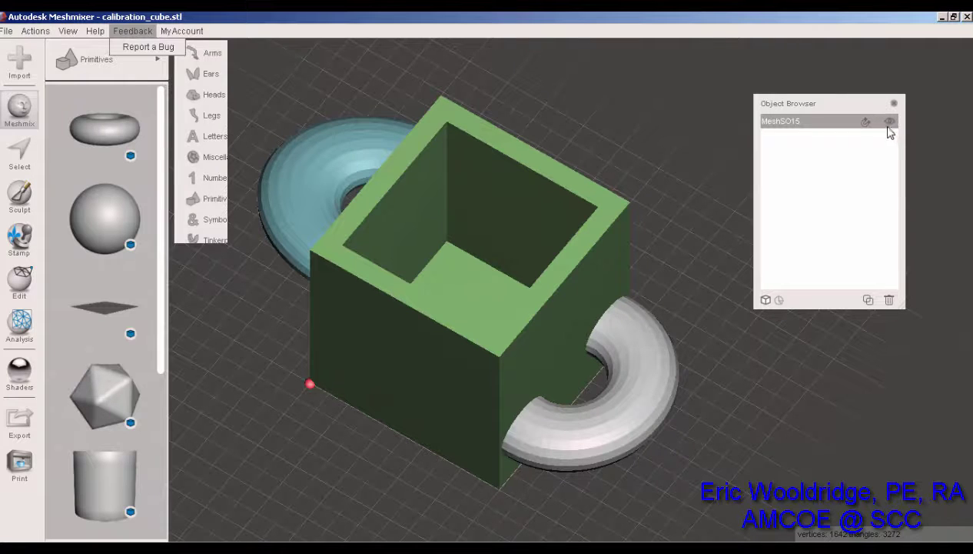
{"action": "left_click", "coordinate": [681, 149]}
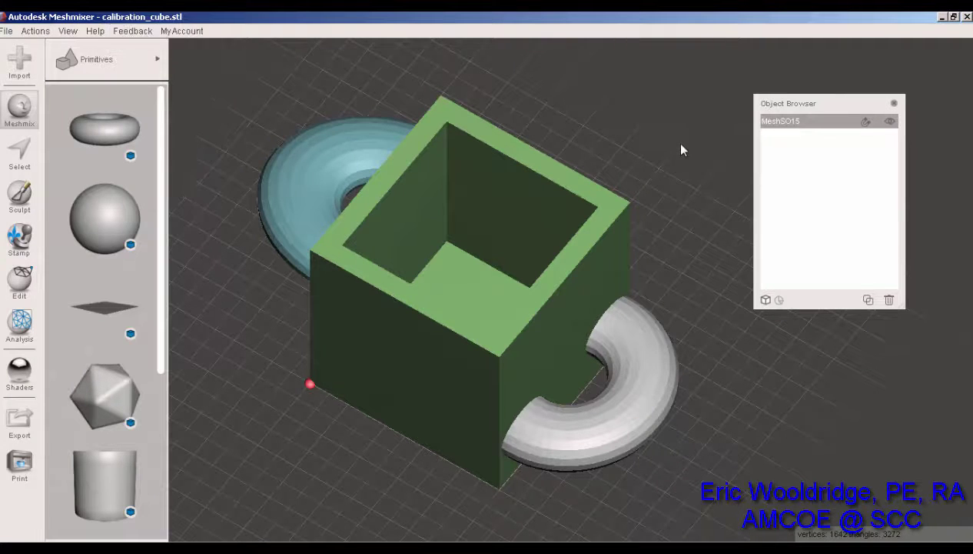